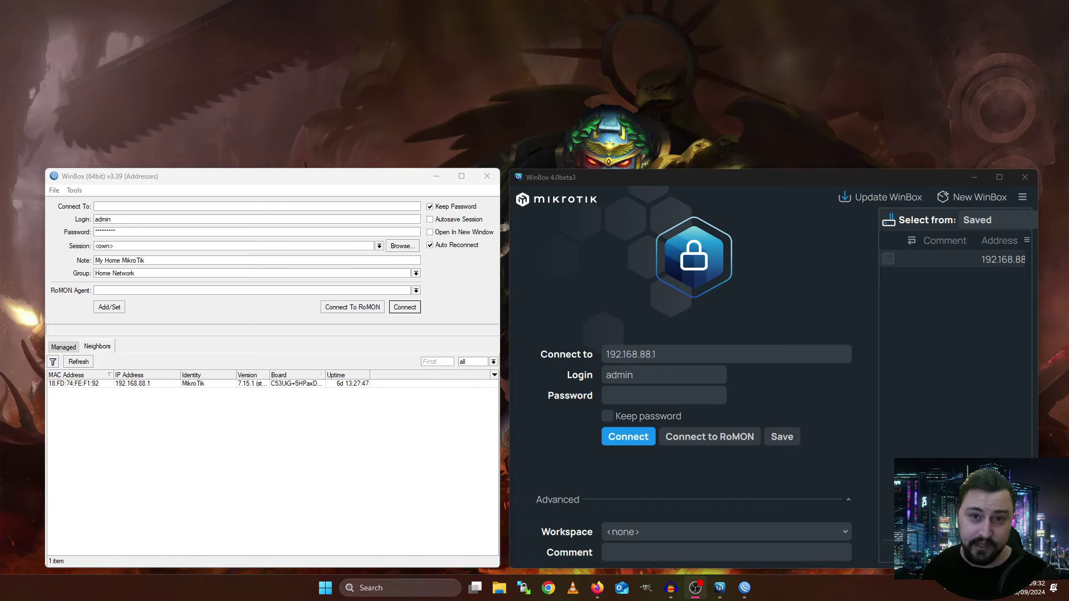
Read through the WinBox 4 announcement page in the browser
key("alt+Tab")
left_click(481, 347)
scroll(481, 347, "up", 8)
scroll(482, 342, "up", 2)
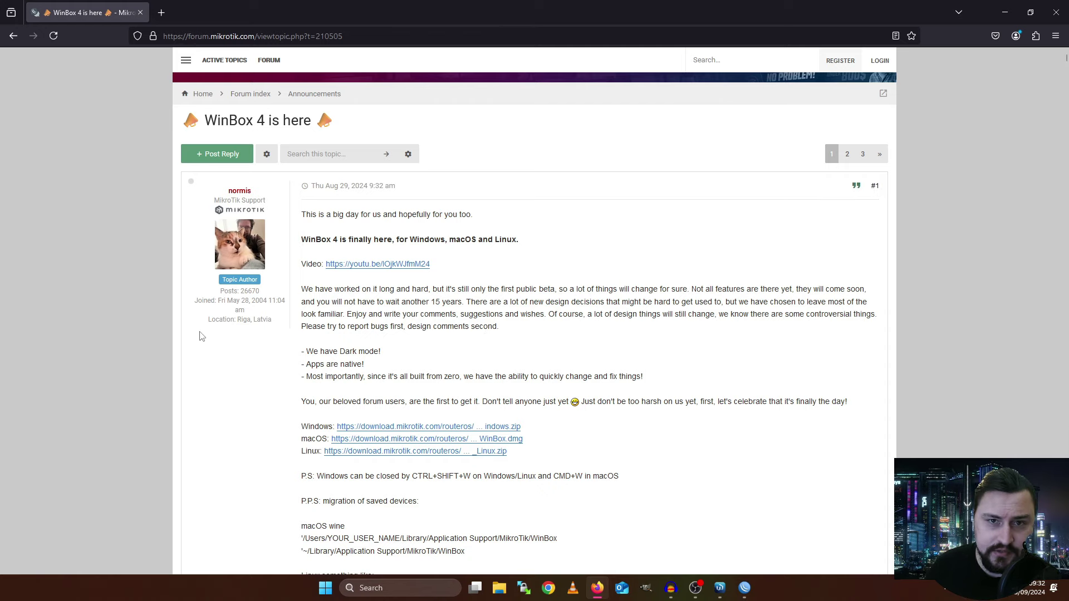
scroll(445, 284, "down", 5)
scroll(549, 281, "up", 2)
scroll(550, 283, "up", 1)
scroll(561, 281, "down", 6)
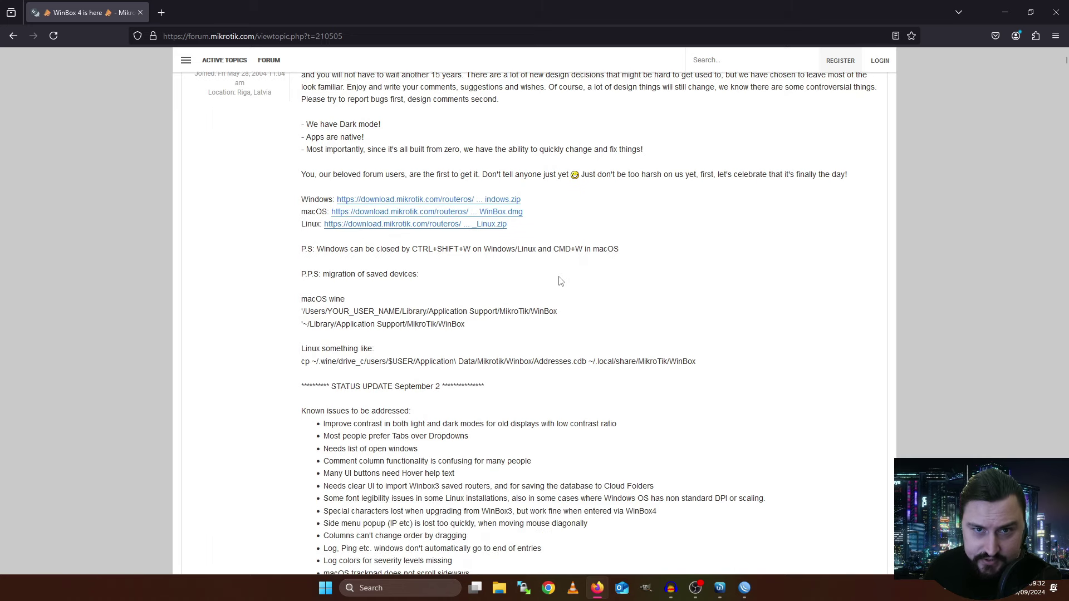
scroll(562, 287, "down", 3)
scroll(561, 289, "up", 3)
scroll(561, 291, "up", 4)
scroll(477, 268, "down", 2)
scroll(478, 268, "down", 1)
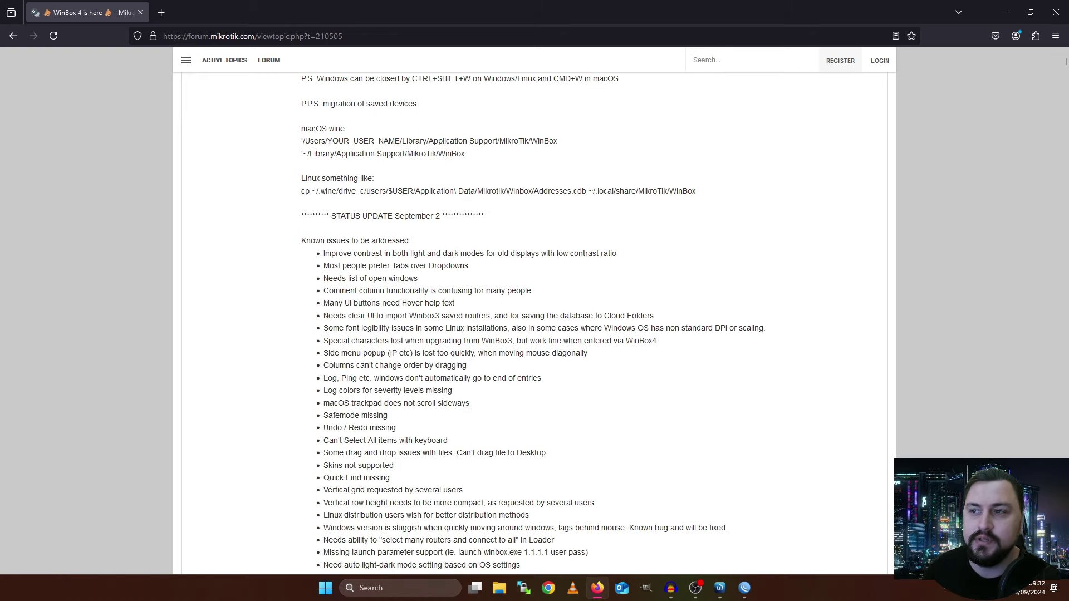
scroll(453, 254, "down", 1)
Review the known-issues list, then pick the router row so MAC 18:FD:74:FE:F1:92 fills Connect To
left_click_drag(300, 183, 613, 446)
left_click(501, 549)
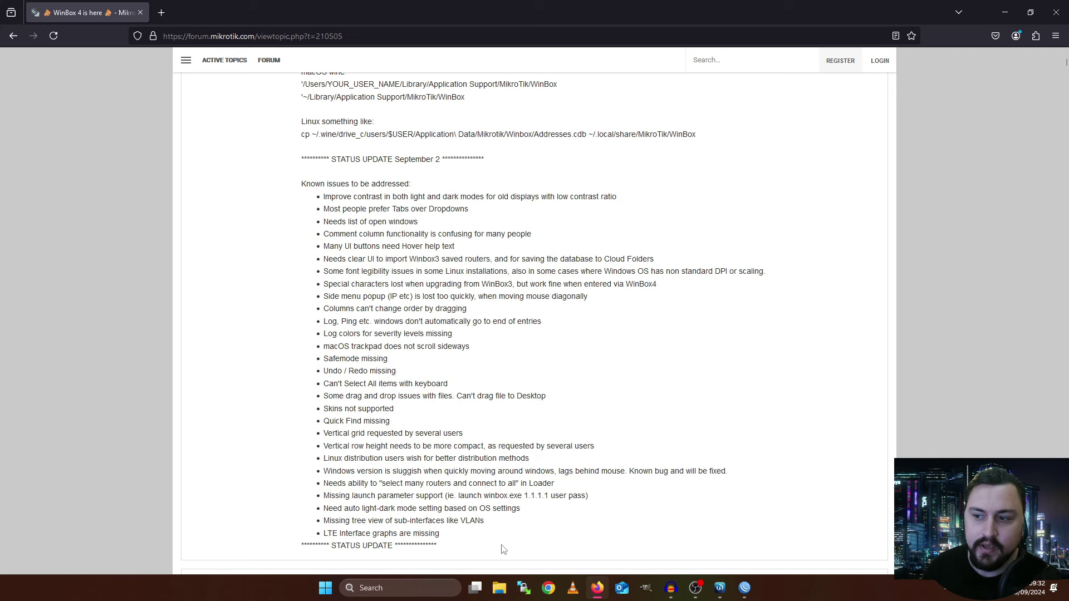
left_click_drag(501, 549, 333, 235)
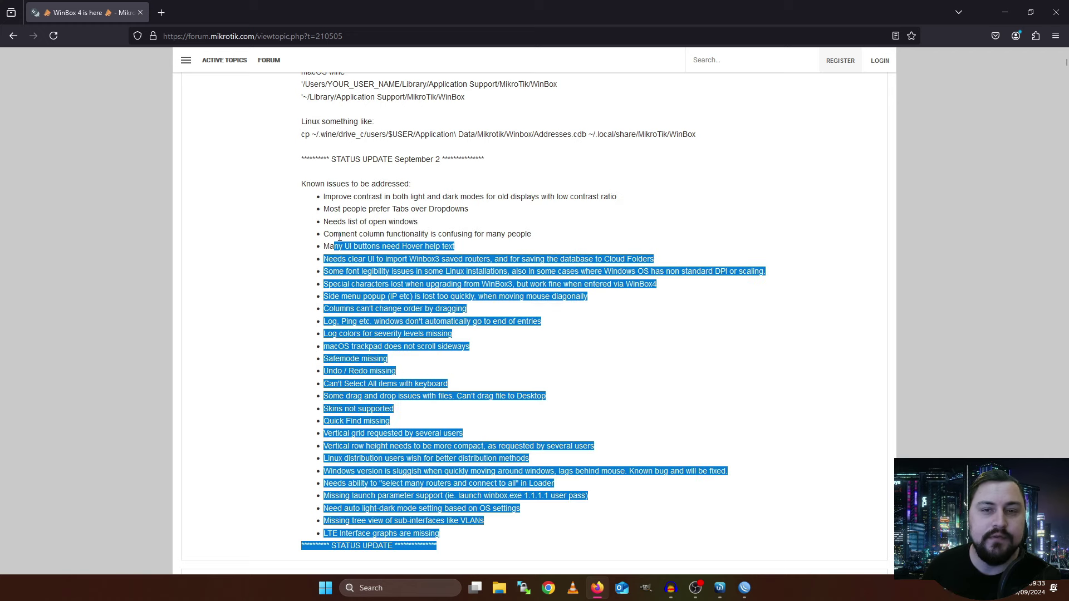
left_click(361, 262)
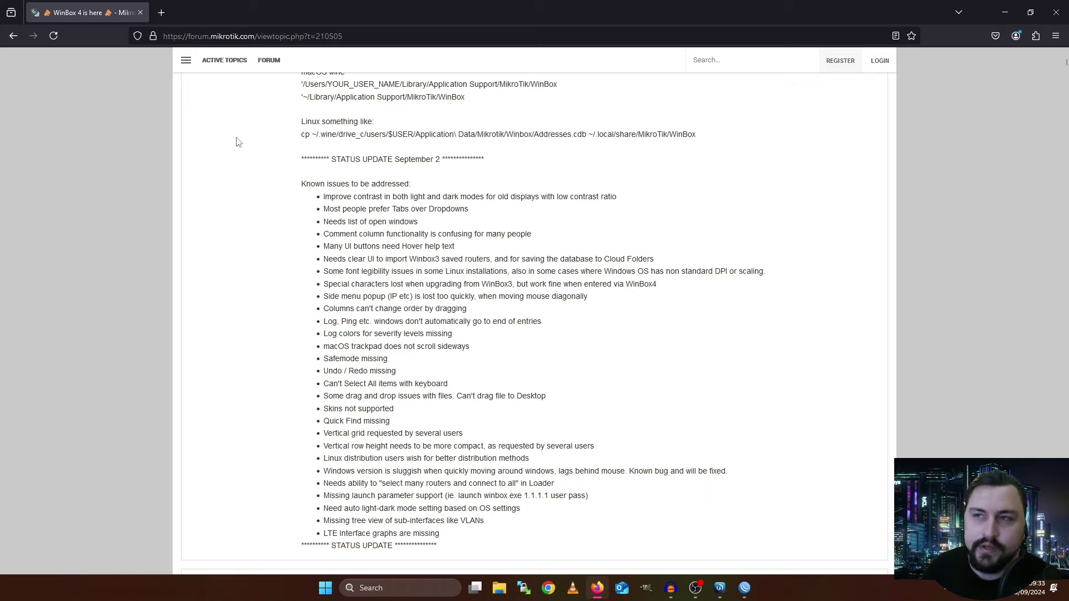
scroll(332, 191, "down", 10)
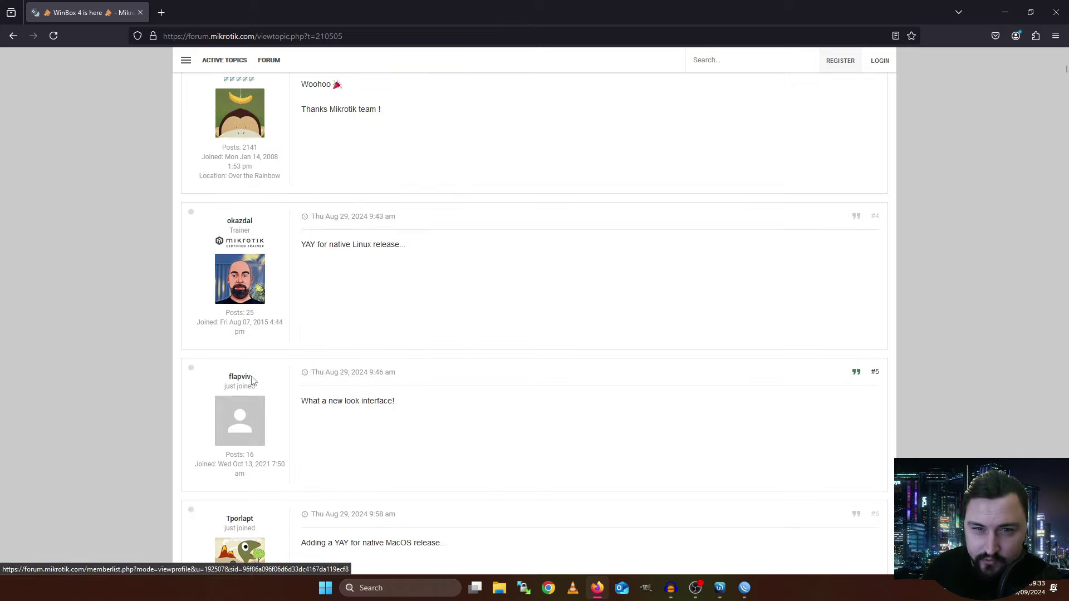
scroll(315, 250, "up", 10)
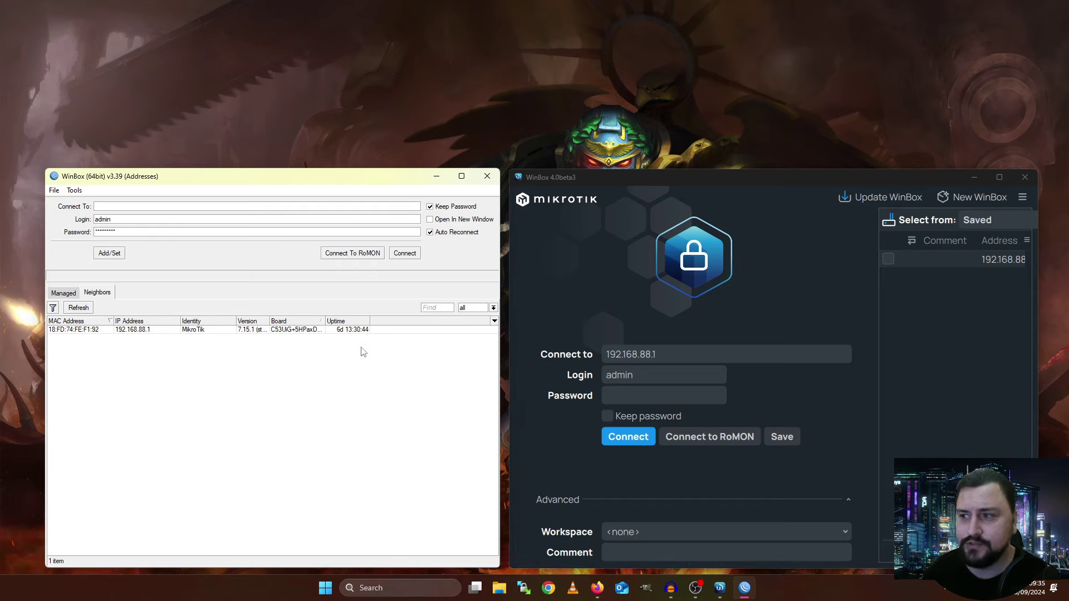
left_click(118, 220)
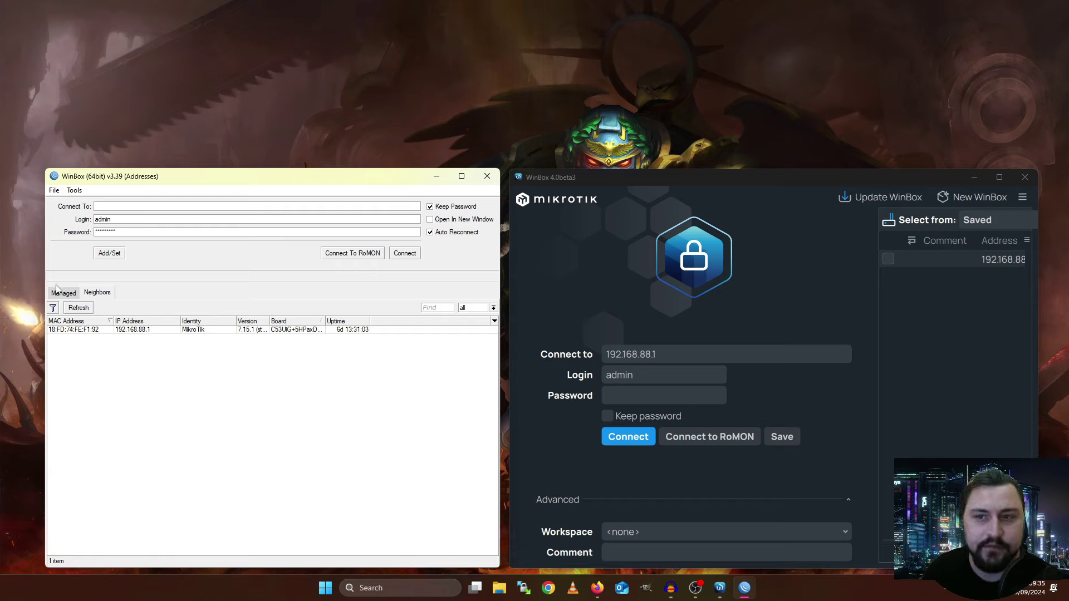
Pick the discovered router and replace the connect address with 192.168.88.1
left_click(72, 331)
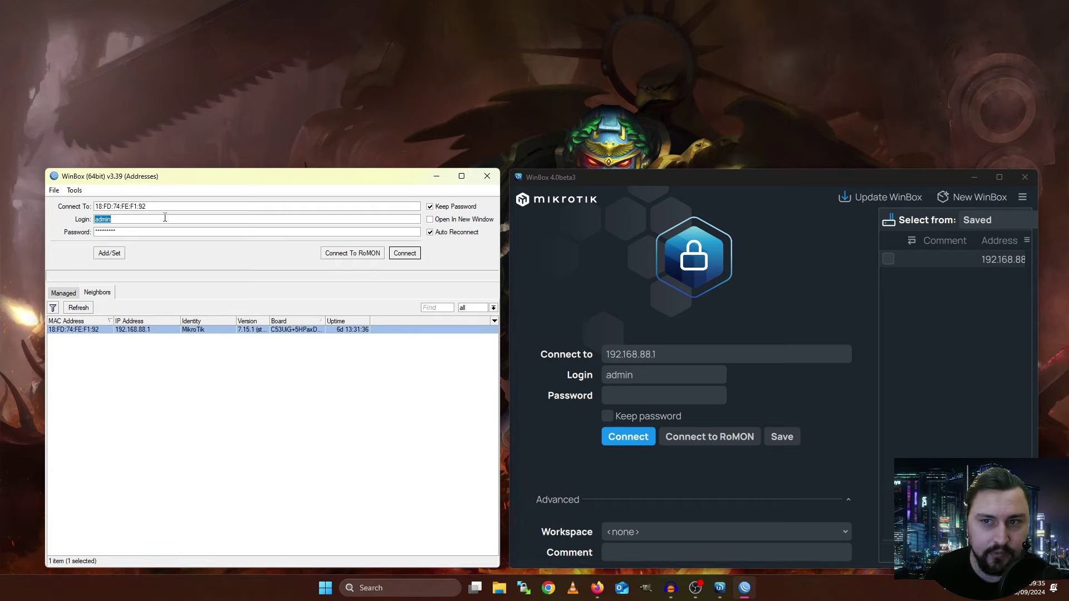
double_click(160, 208)
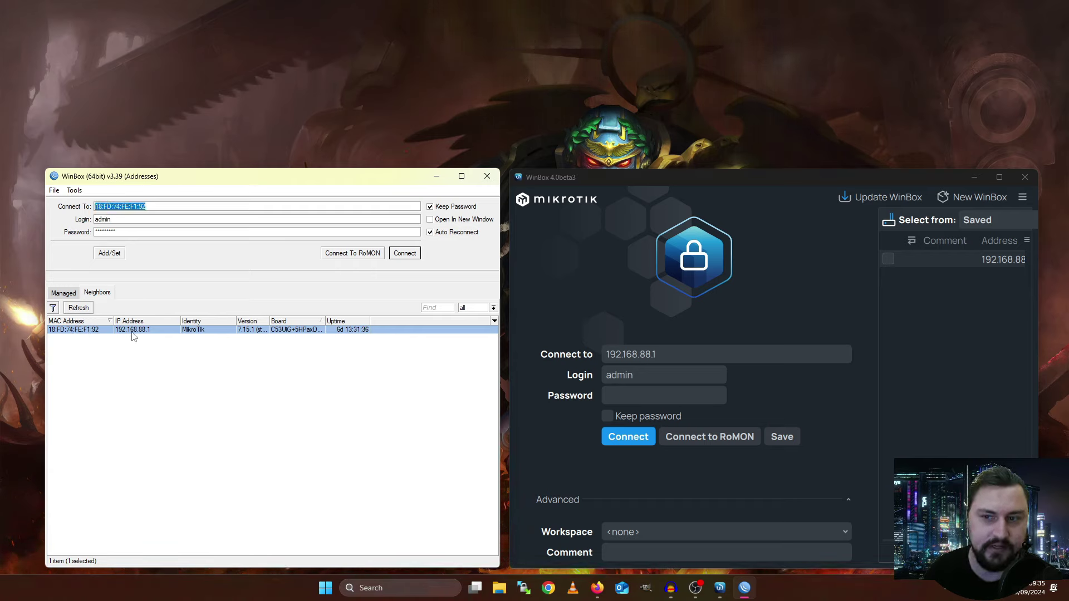
left_click(150, 331)
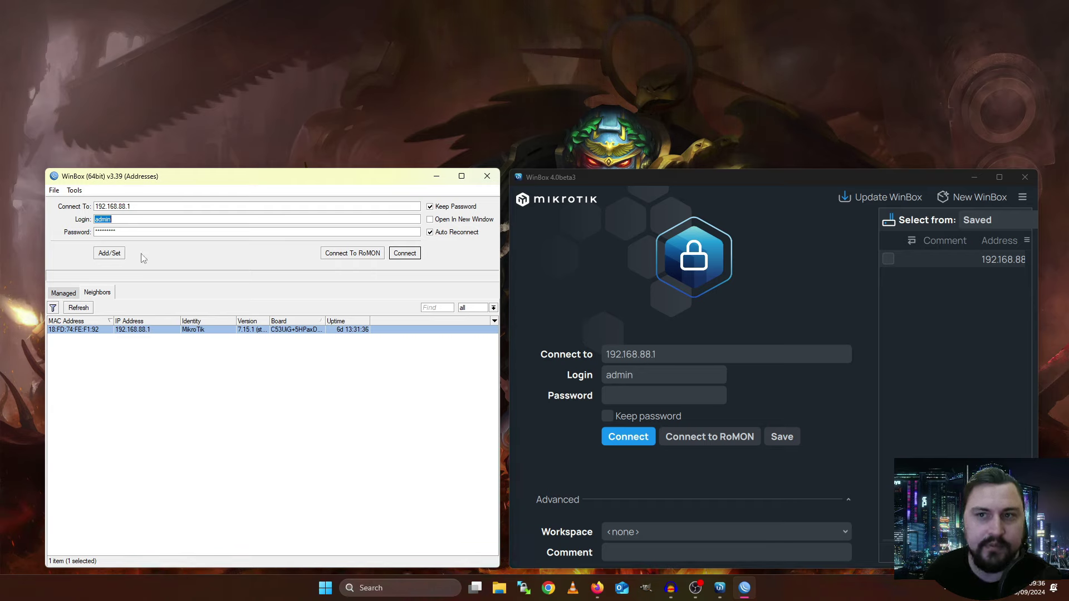
key("shift+Tab")
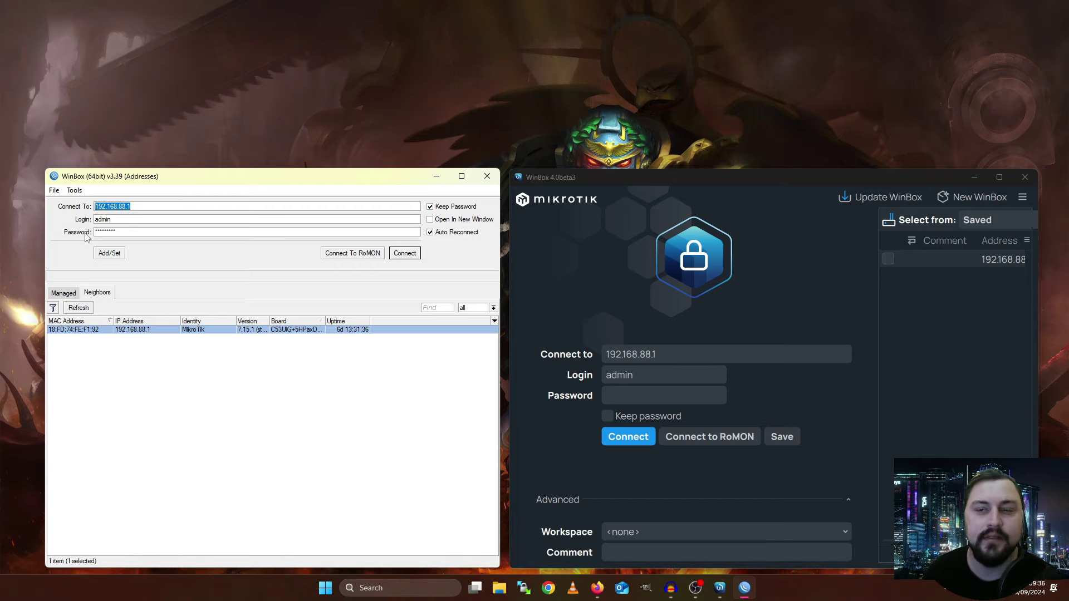
Save MAC 18:FD:74:FE:F1:92 as a Managed entry and check both saved entries
left_click(66, 293)
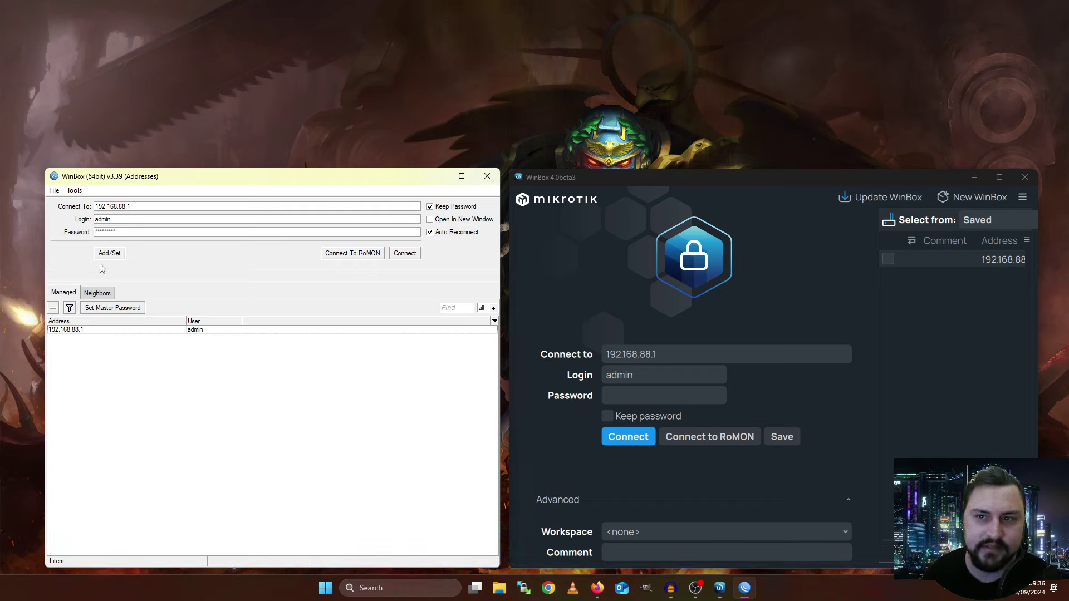
left_click(101, 293)
left_click(92, 329)
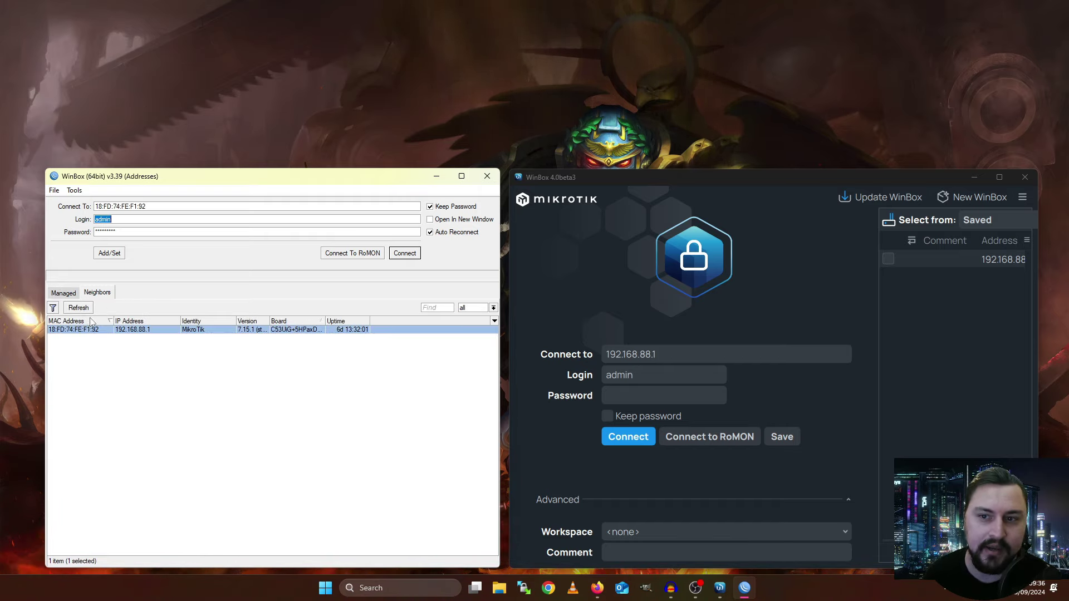
left_click(64, 293)
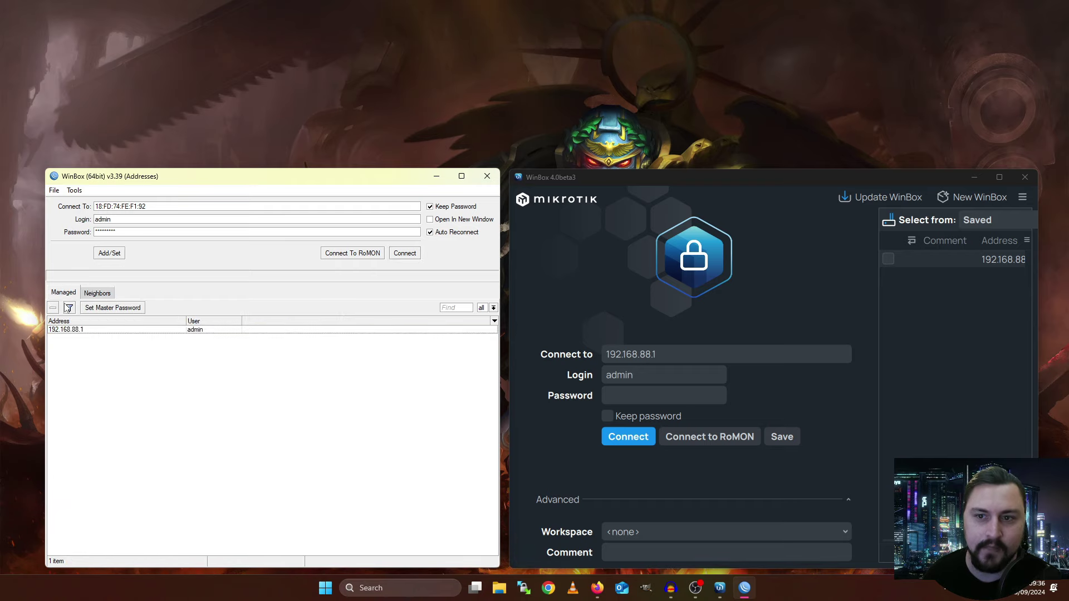
left_click(106, 254)
left_click(71, 331)
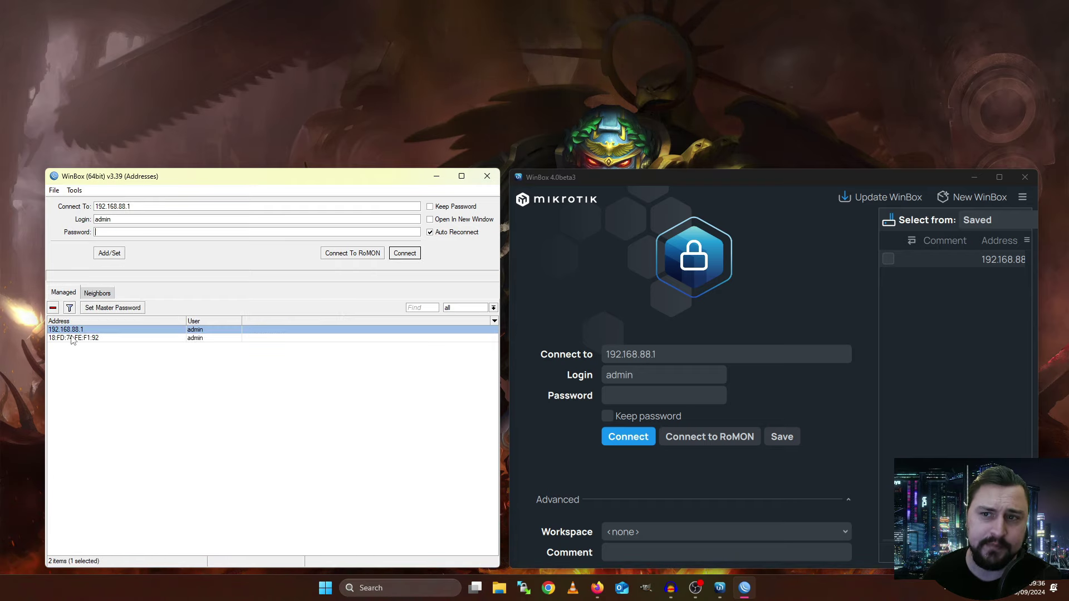
left_click(73, 338)
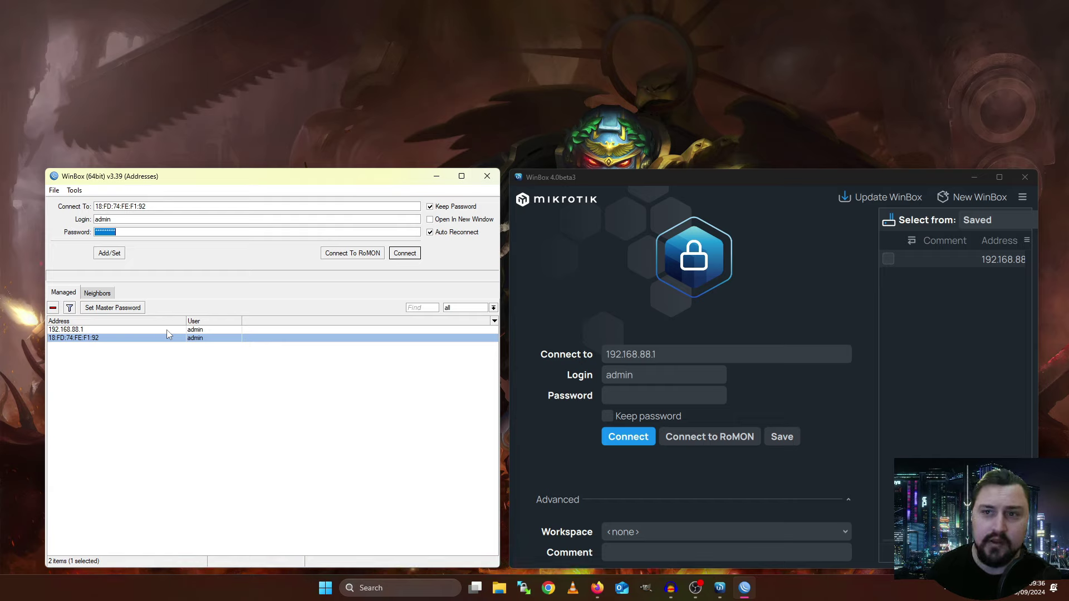
Enable Advanced Mode and browse the Session, Note and Group fields without changing the session
left_click(75, 190)
left_click(98, 201)
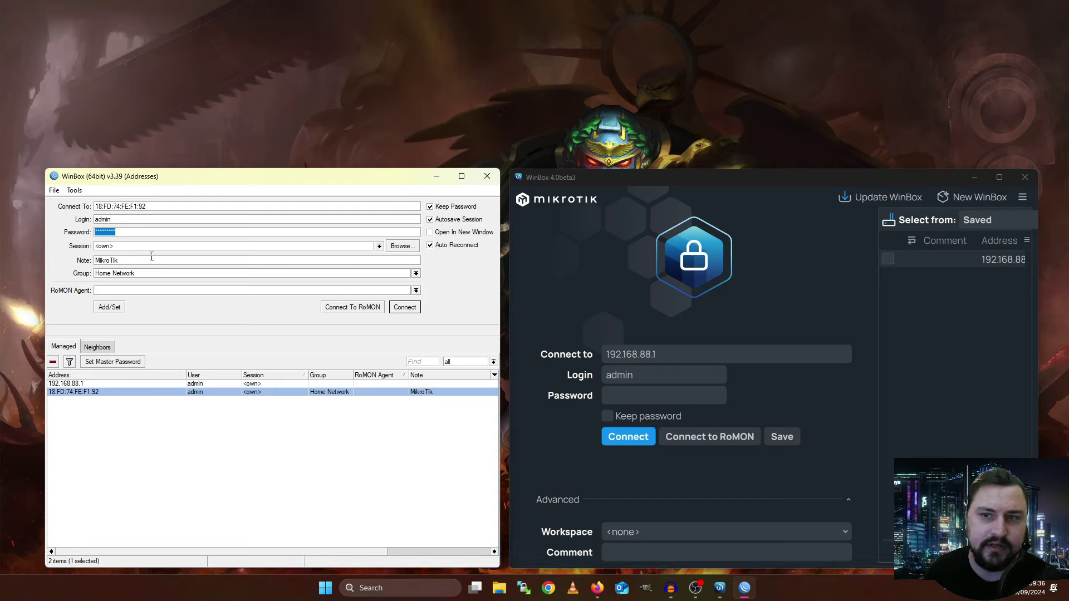
key("Tab")
key("Tab")
key("Tab")
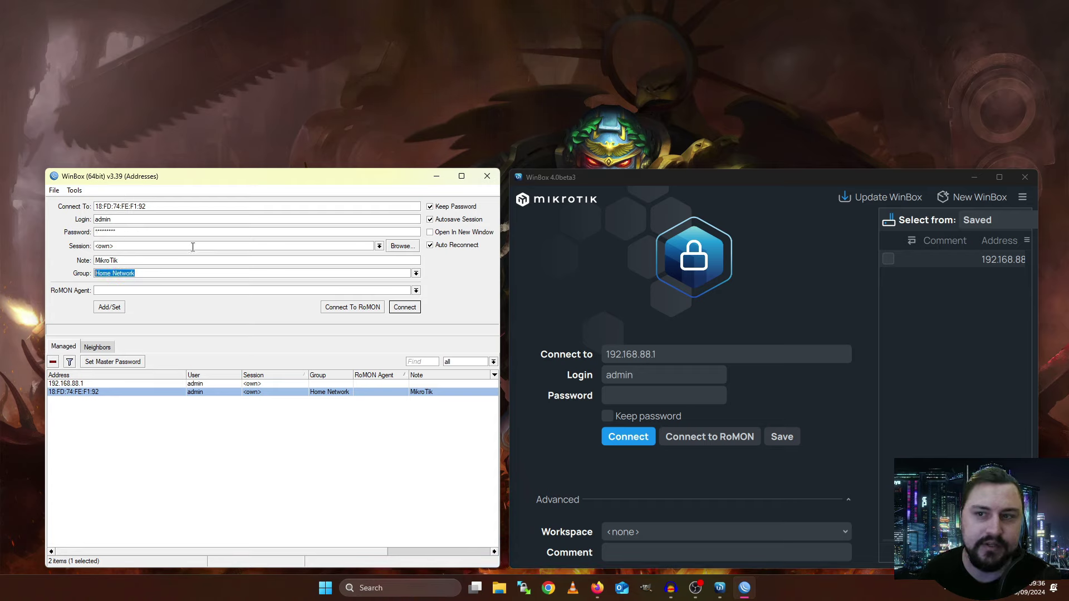
left_click(215, 246)
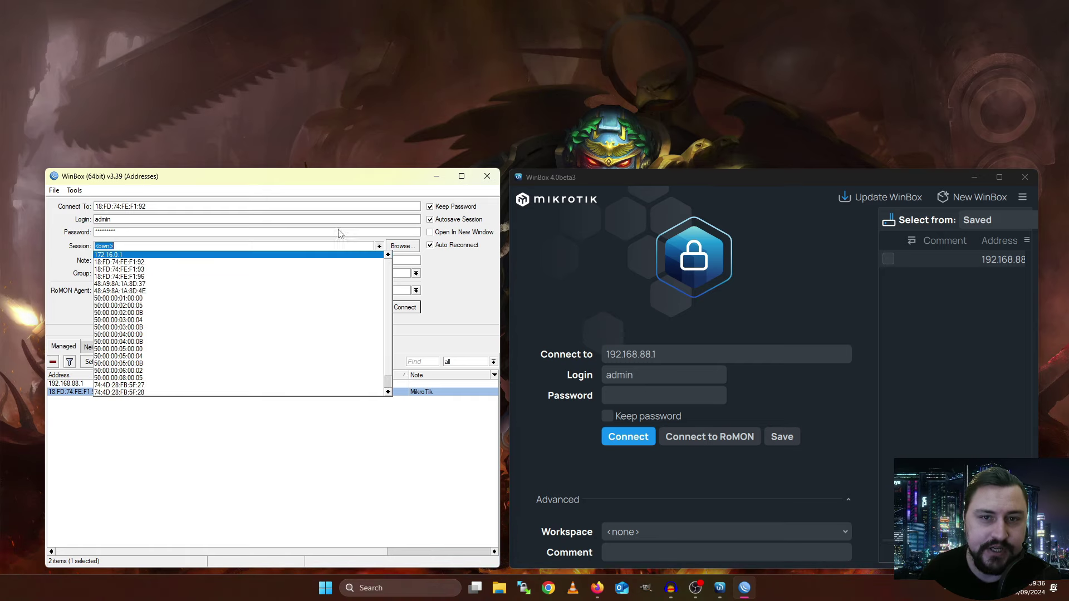
left_click(287, 243)
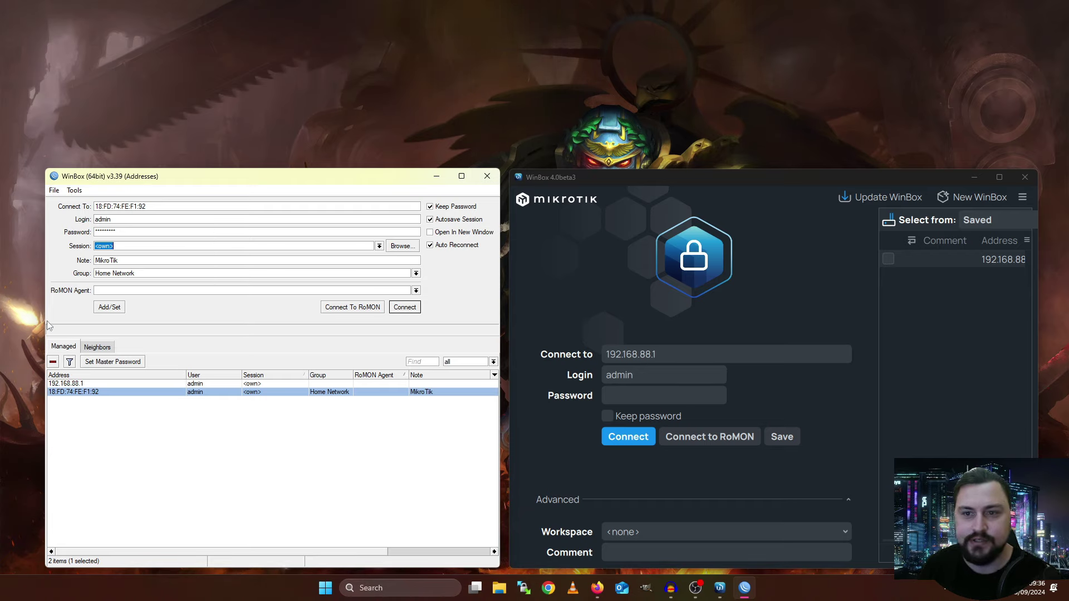
left_click(95, 291)
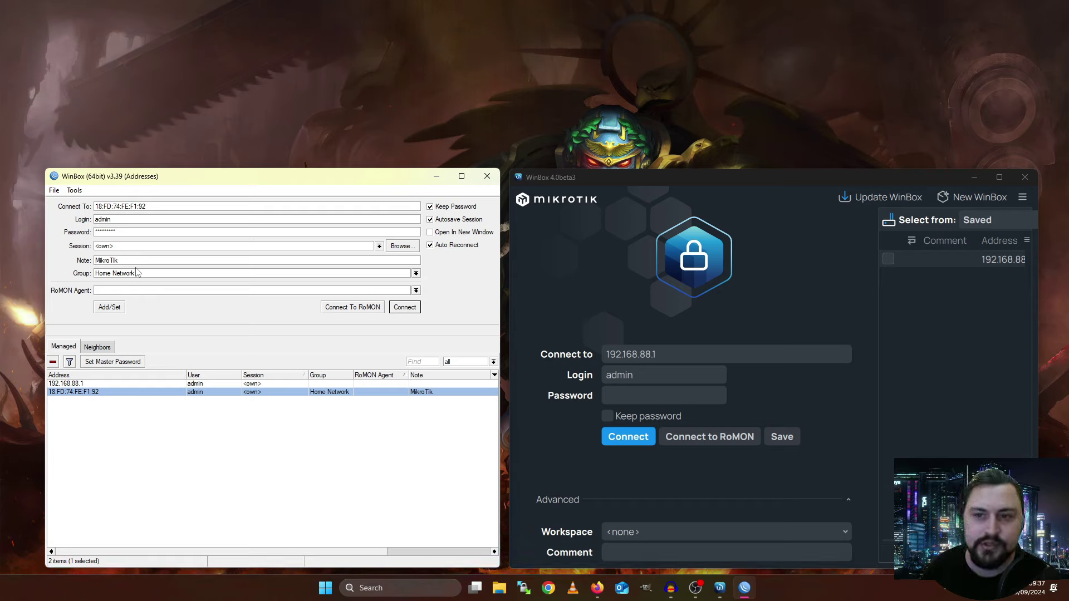
left_click(80, 192)
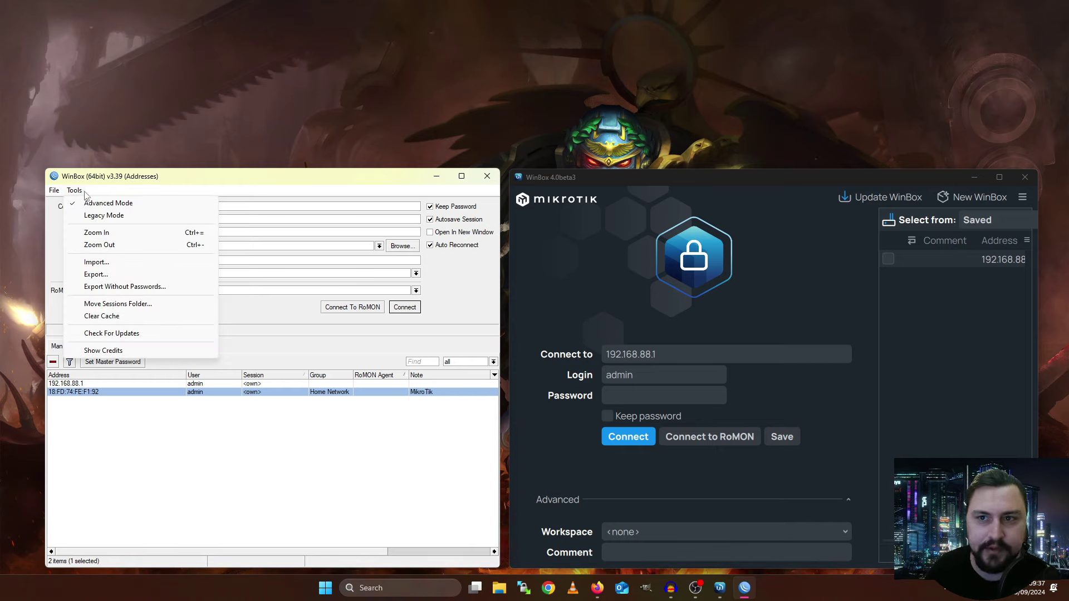
left_click(105, 216)
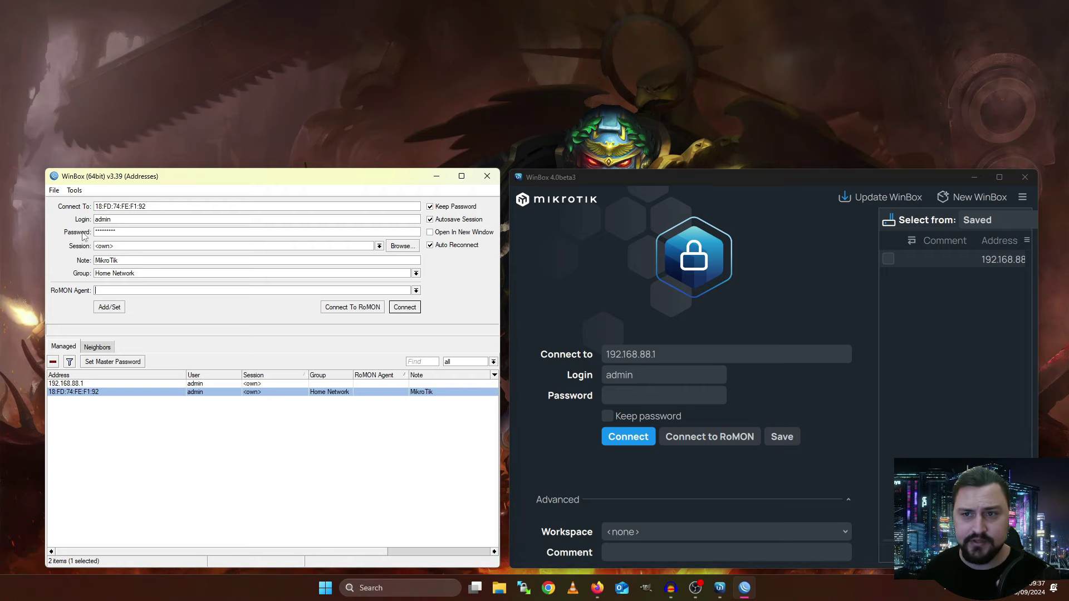
Connect to the hAP ax^3 router by MAC 18:FD:74:FE:F1:92 as admin
left_click(404, 308)
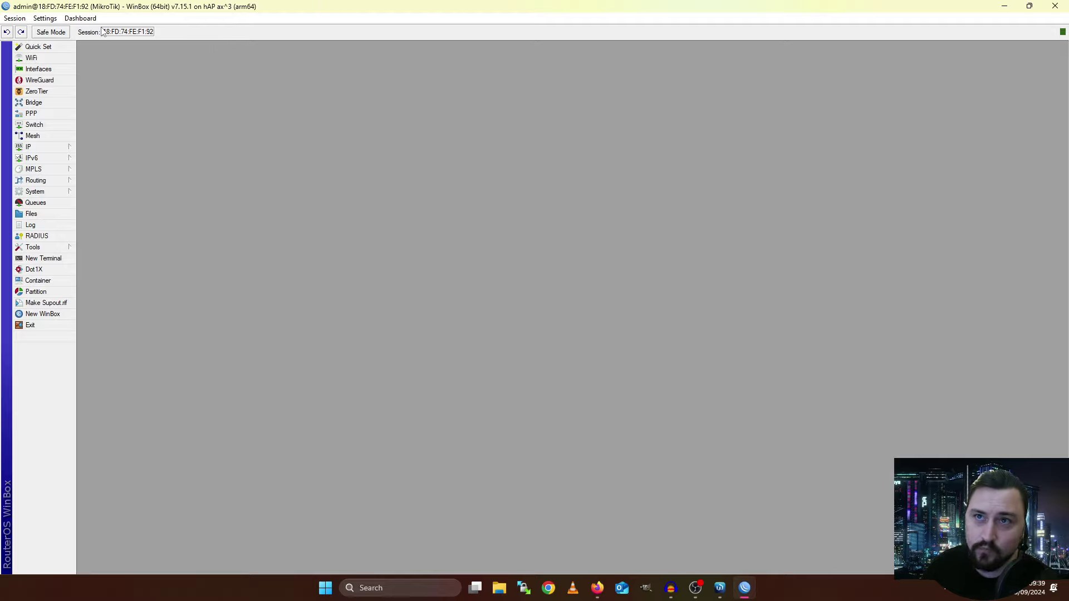
Add Time, Date, CPU, Memory and Uptime readouts to the dashboard and open Settings
left_click(88, 18)
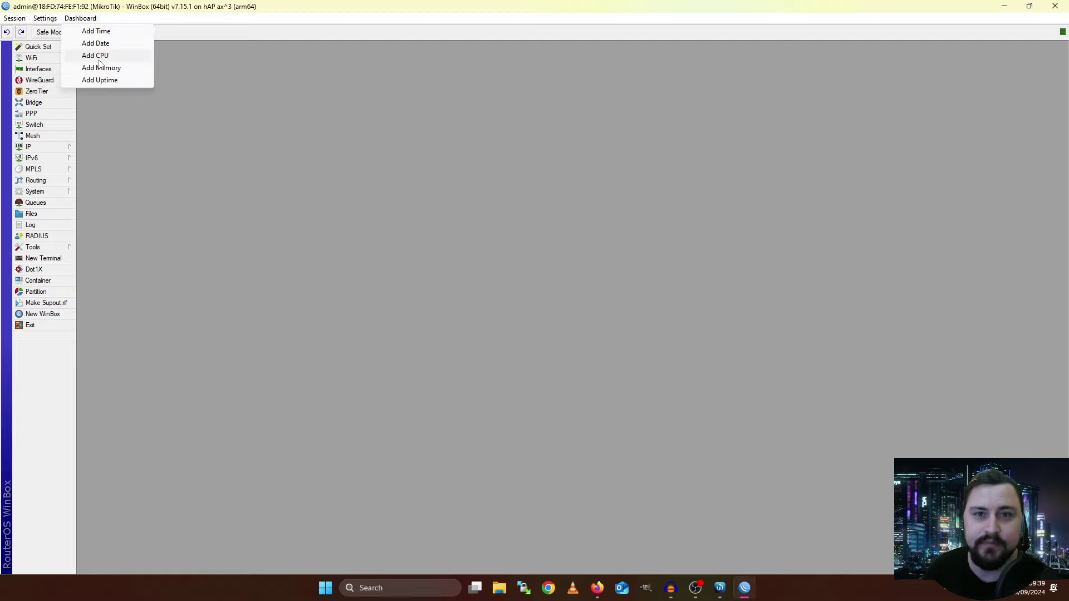
left_click(108, 31)
left_click(84, 19)
left_click(91, 44)
left_click(83, 19)
left_click(90, 55)
left_click(84, 20)
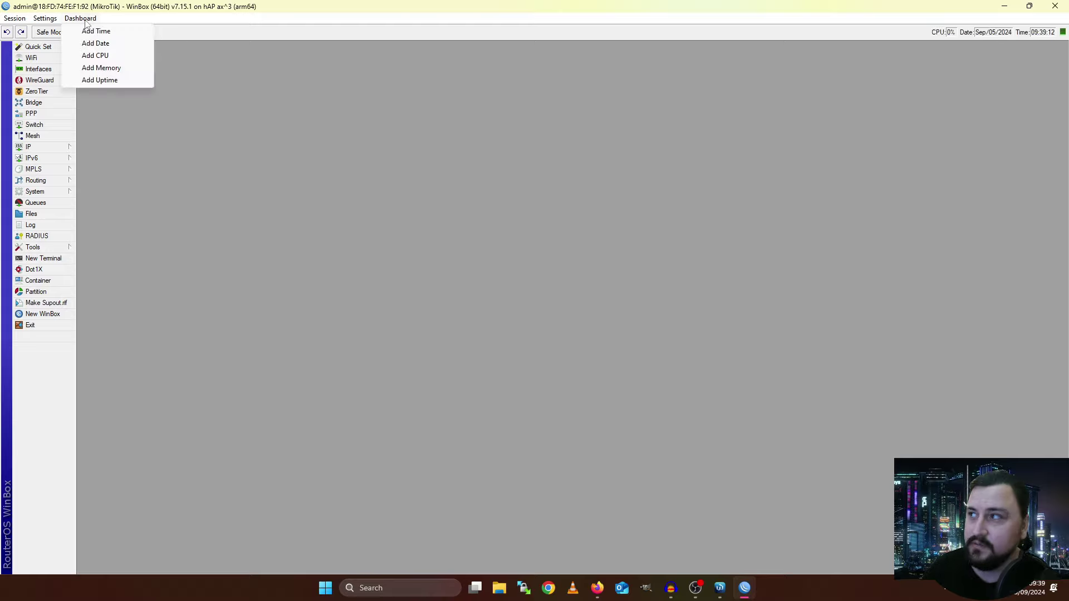
left_click(94, 69)
left_click(89, 19)
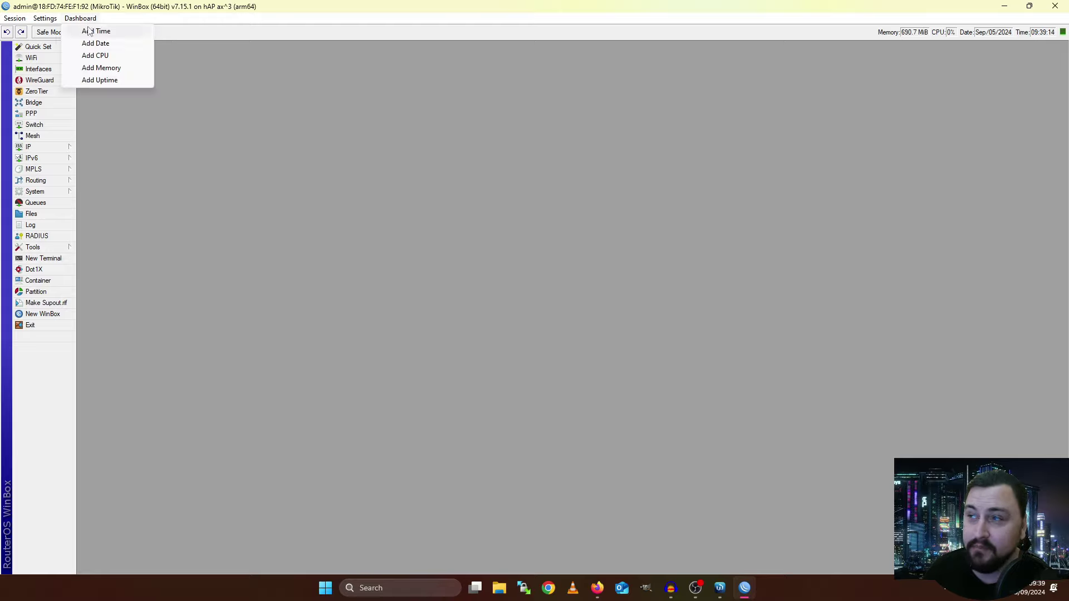
left_click(92, 81)
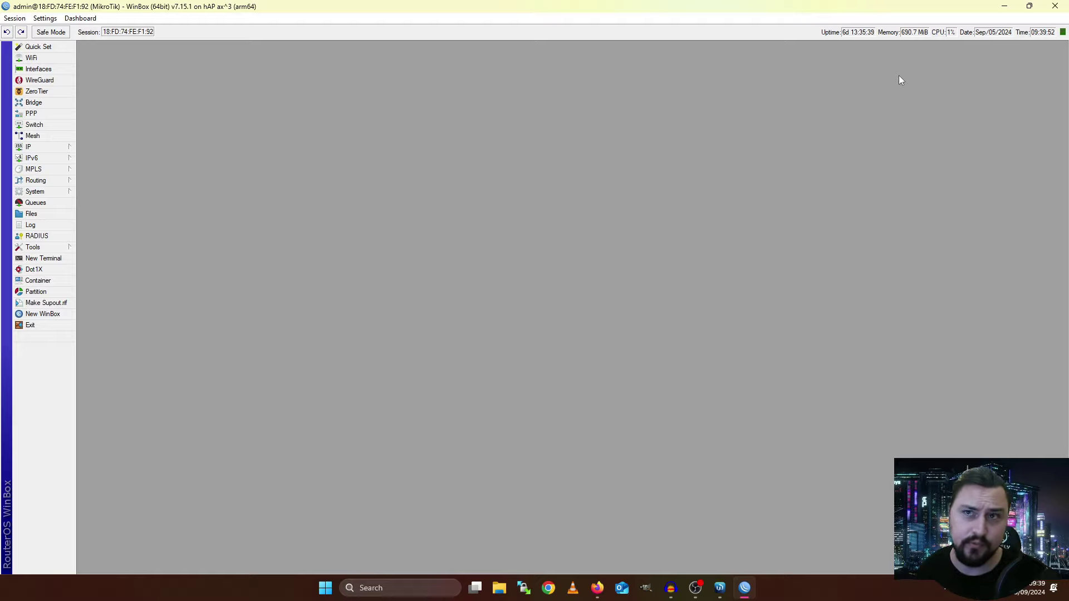
left_click(44, 16)
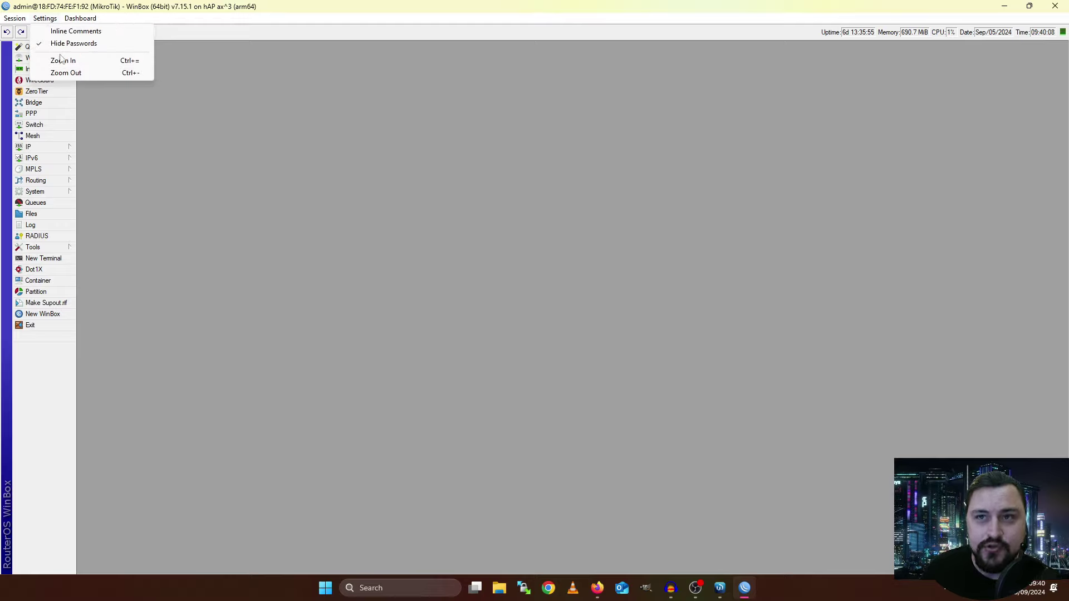
Dismiss Settings, zoom the interface in, then step back one level with Ctrl+-
left_click(138, 171)
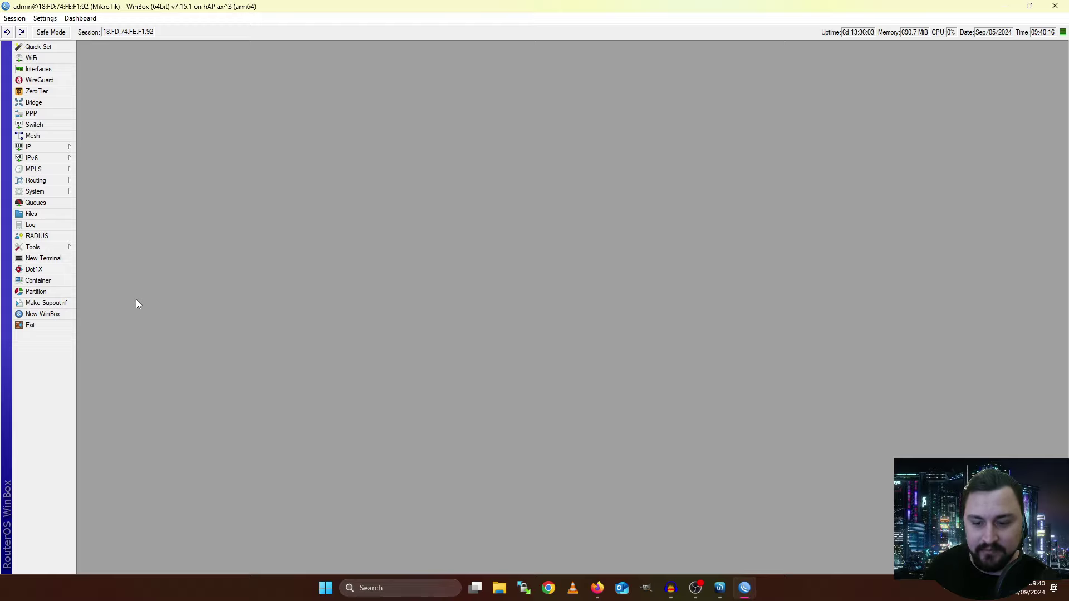
scroll(136, 299, "up", 4)
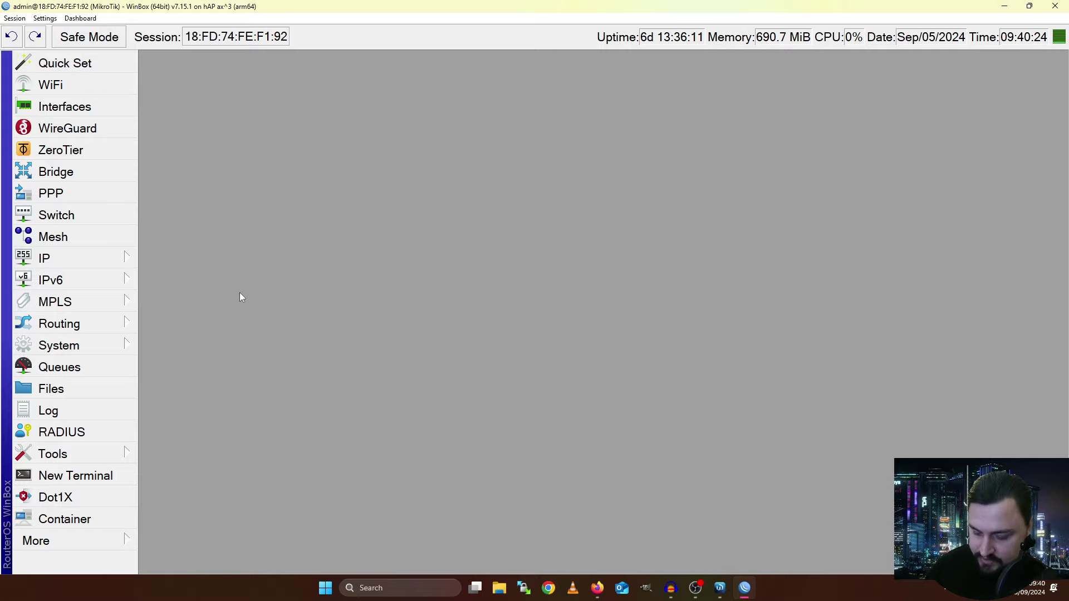
key("ctrl+minus")
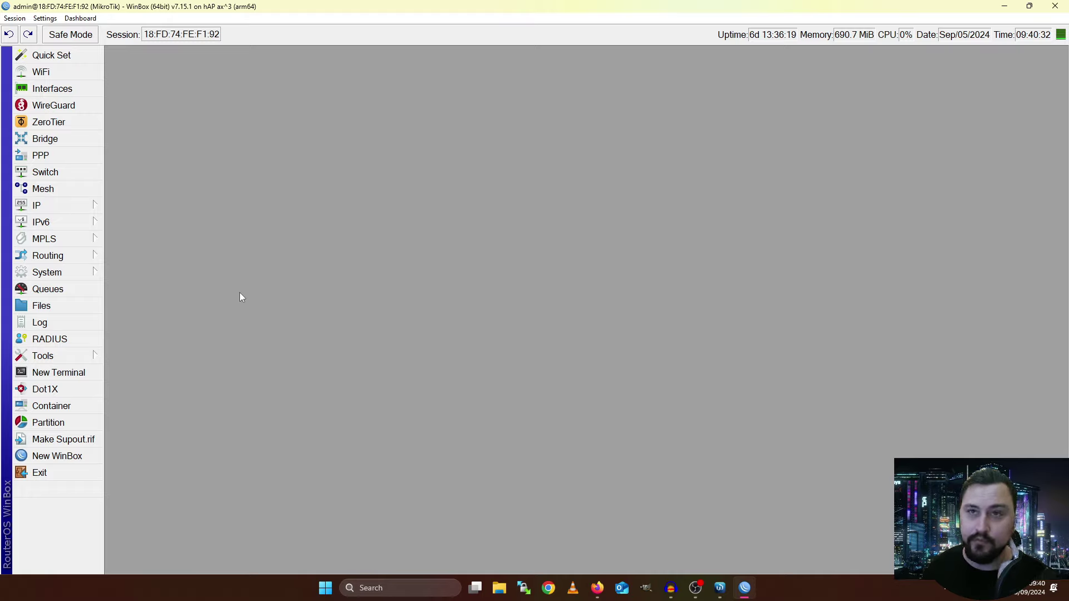
left_click(25, 19)
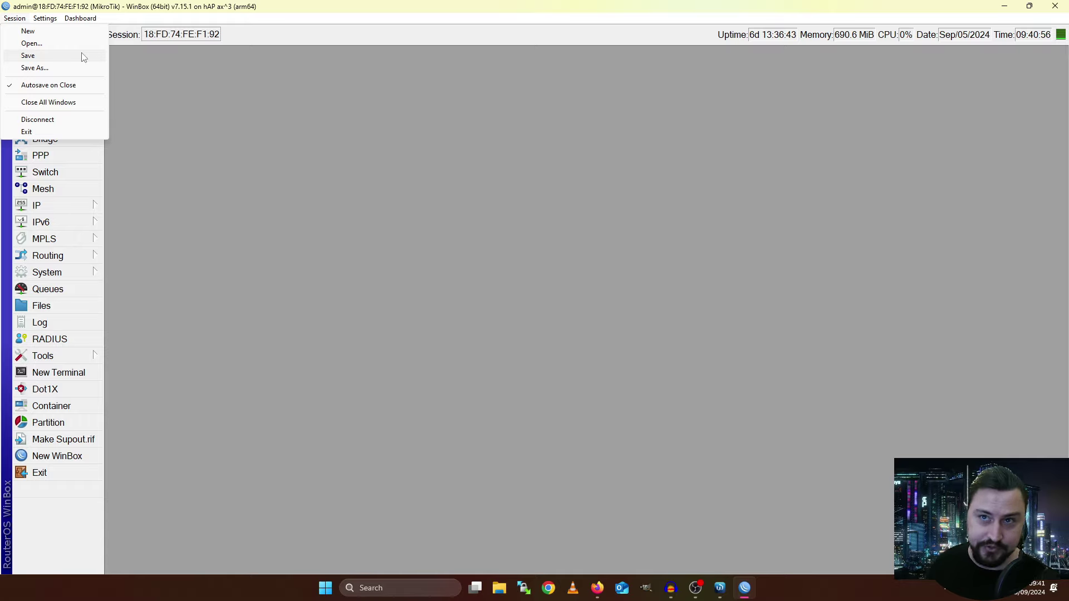
left_click(163, 157)
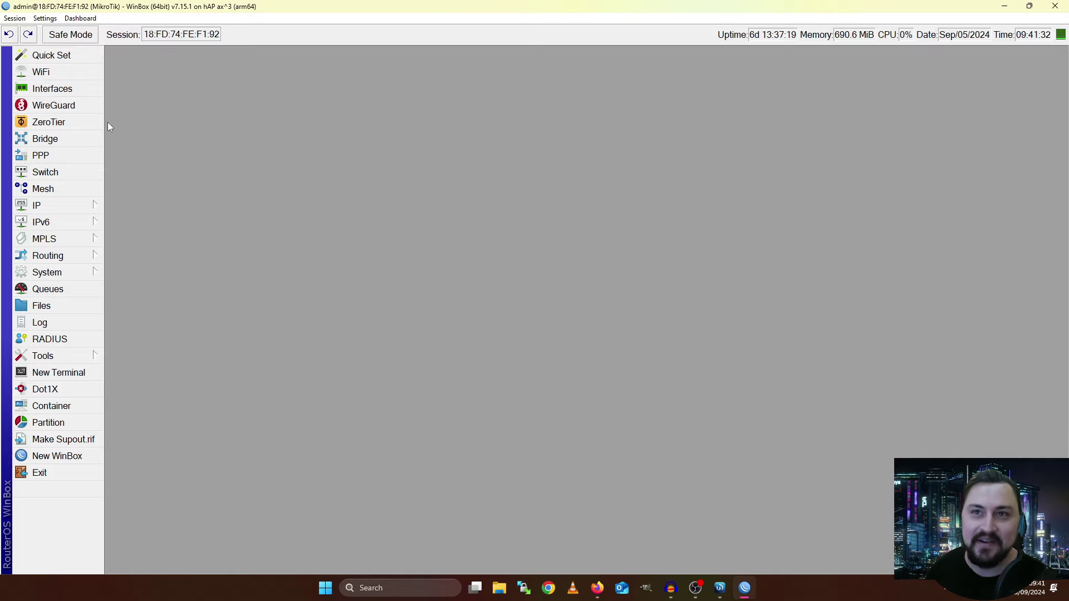
Enable Safe Mode from the toolbar
left_click(94, 37)
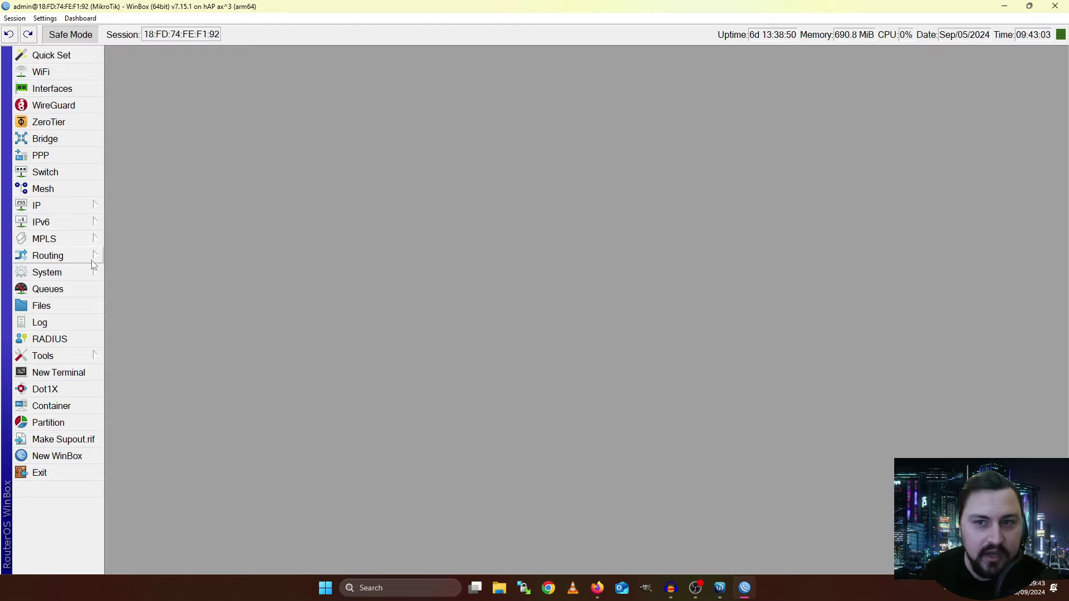
left_click(79, 245)
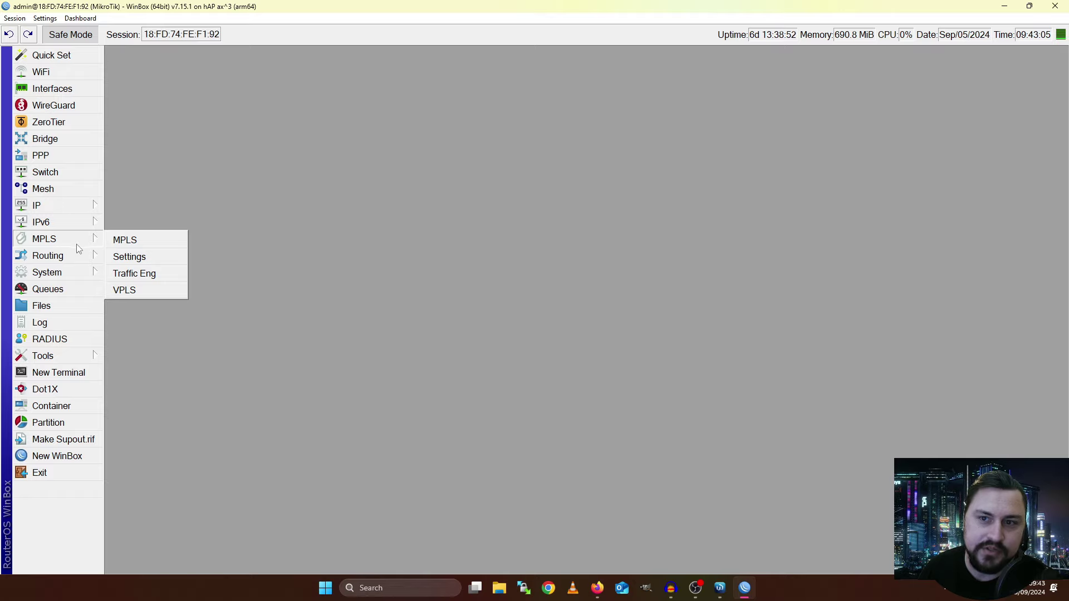
mouse_move(72, 255)
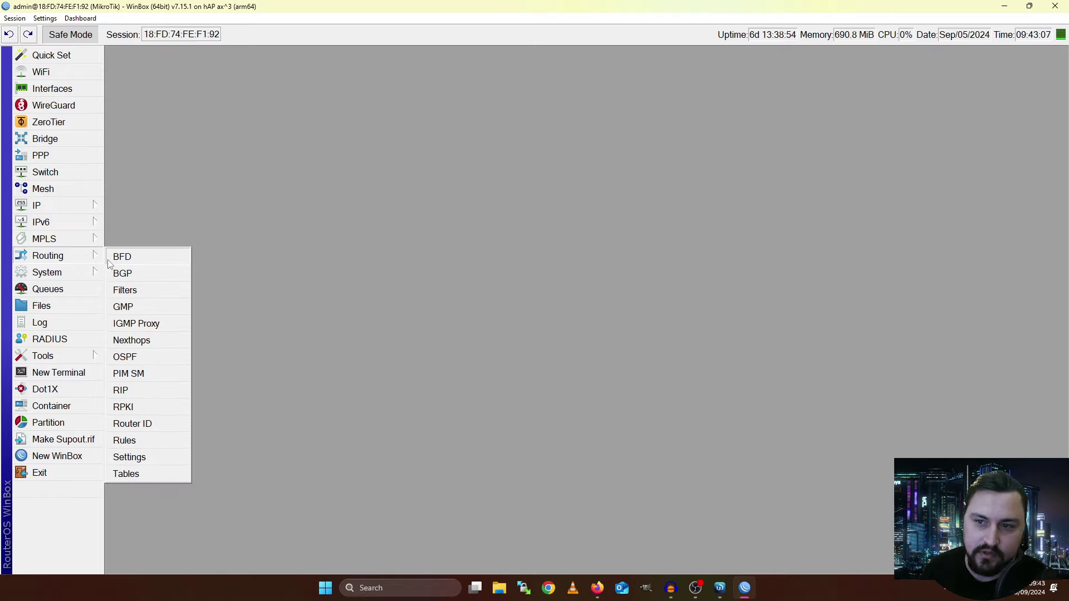
left_click(154, 233)
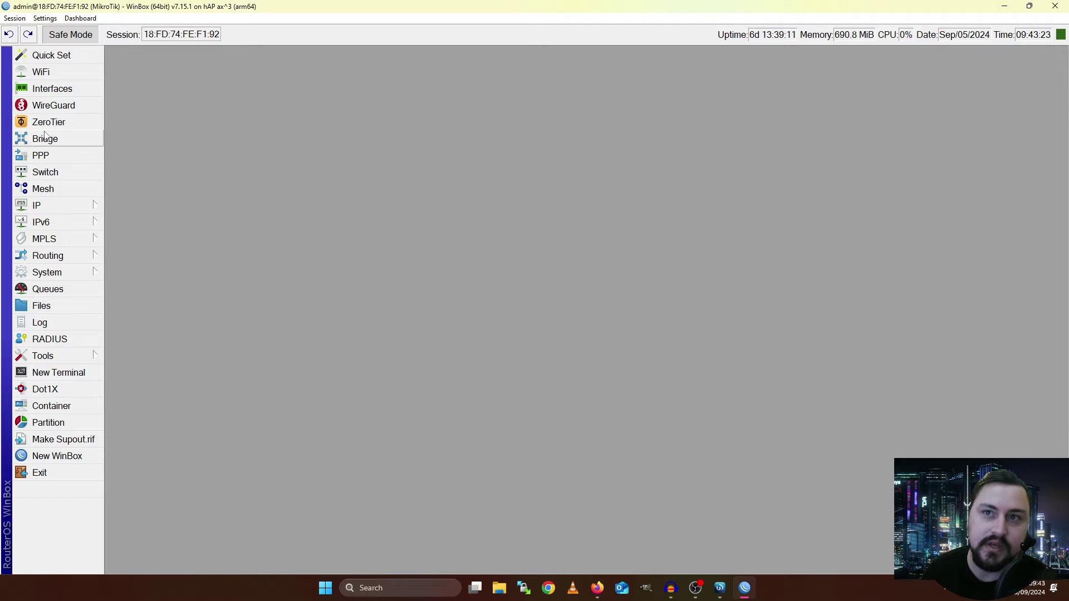
Open Interfaces as a small upper-left window listing all nine interfaces
left_click(57, 90)
left_click_drag(191, 263, 204, 91)
left_click_drag(112, 383, 549, 370)
left_click_drag(613, 79, 173, 55)
left_click_drag(627, 343, 589, 339)
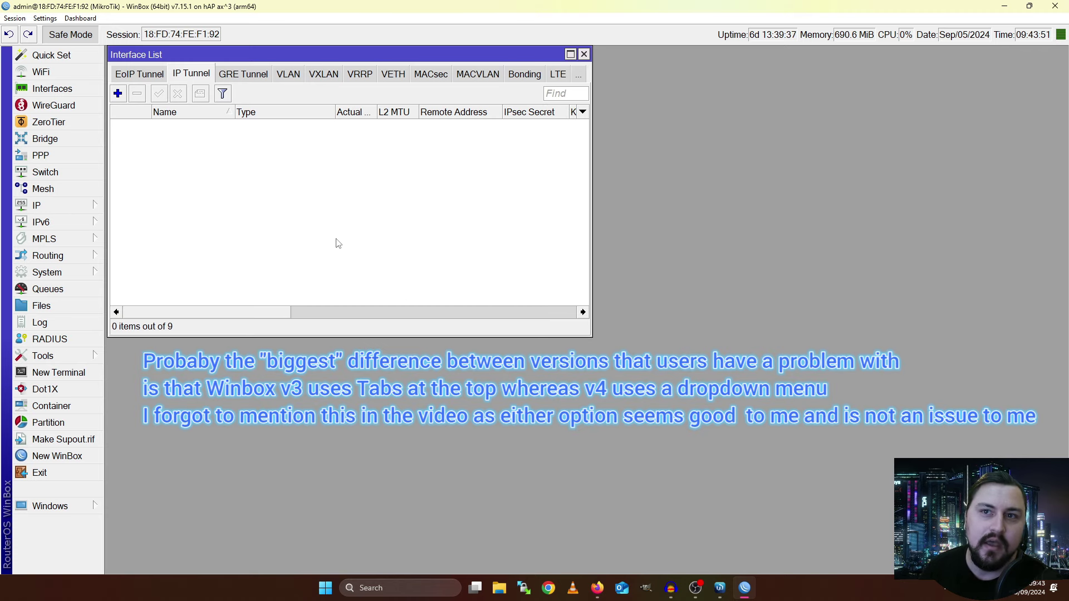
left_click(148, 78)
left_click(115, 77)
left_click(129, 75)
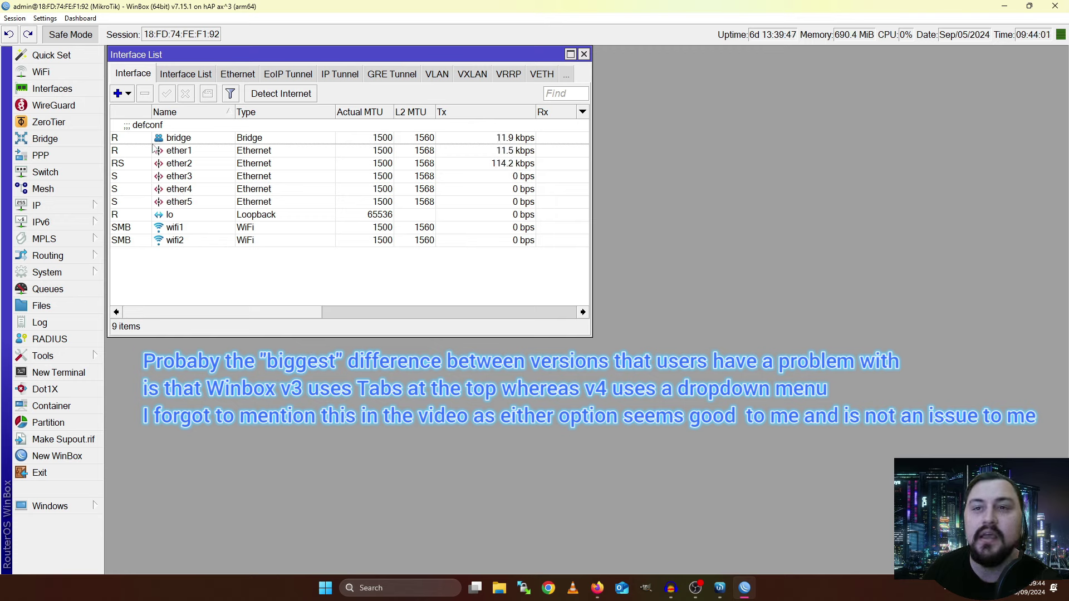
Open WireGuard and size its window beneath the Interface List at matching width
left_click(53, 105)
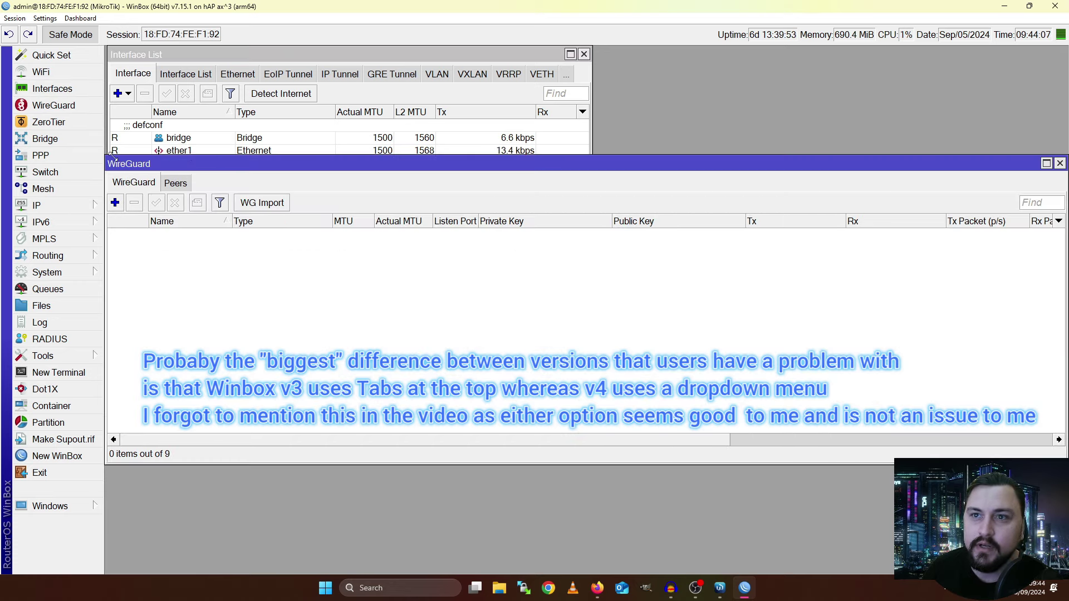
left_click_drag(108, 158, 129, 344)
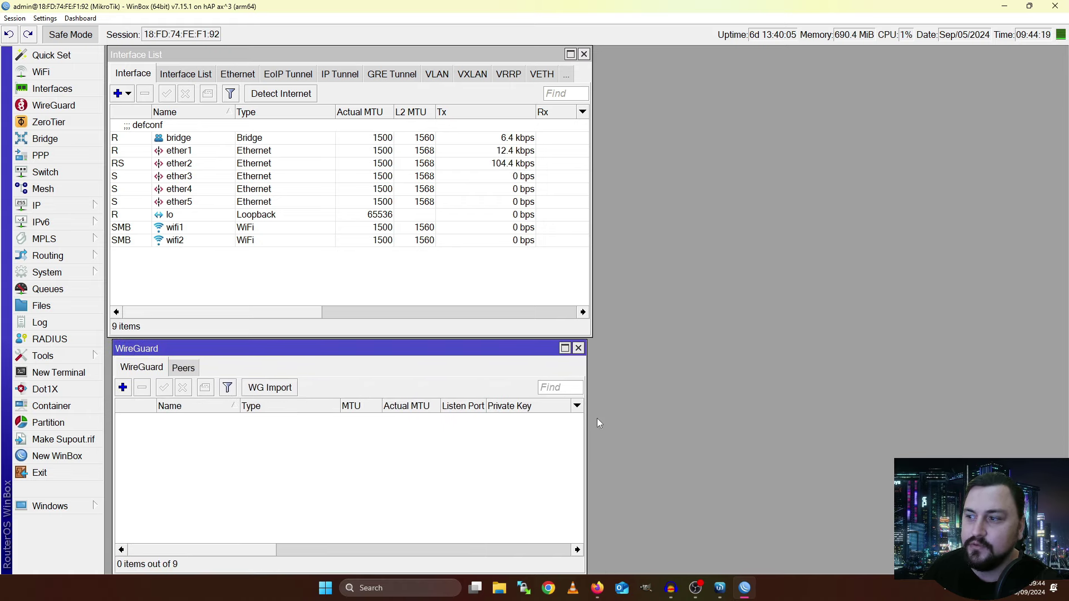
left_click_drag(584, 425, 588, 422)
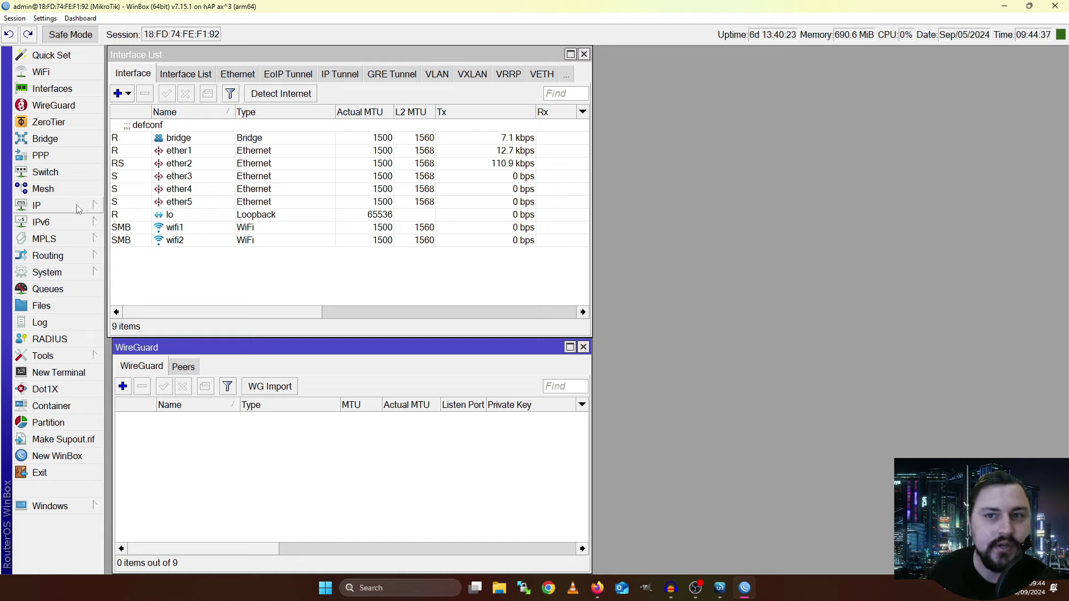
left_click(77, 208)
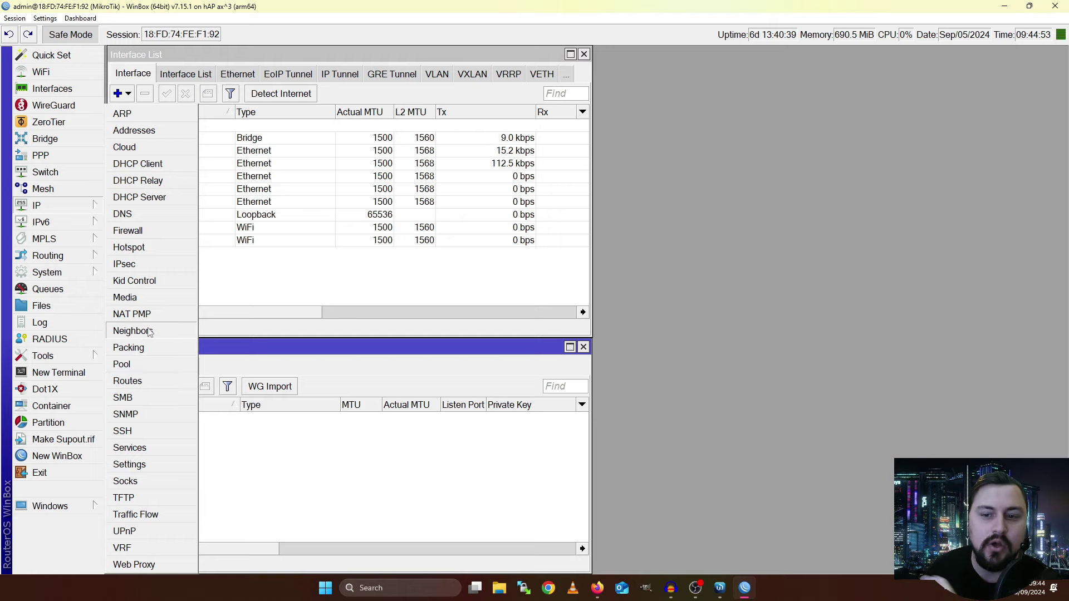
left_click(90, 488)
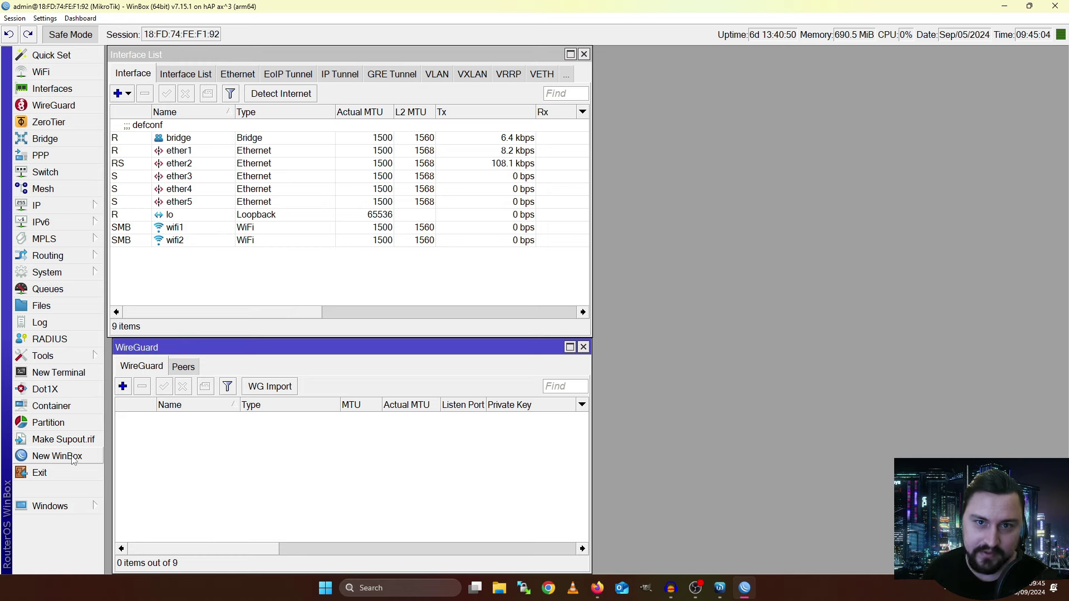
left_click(72, 458)
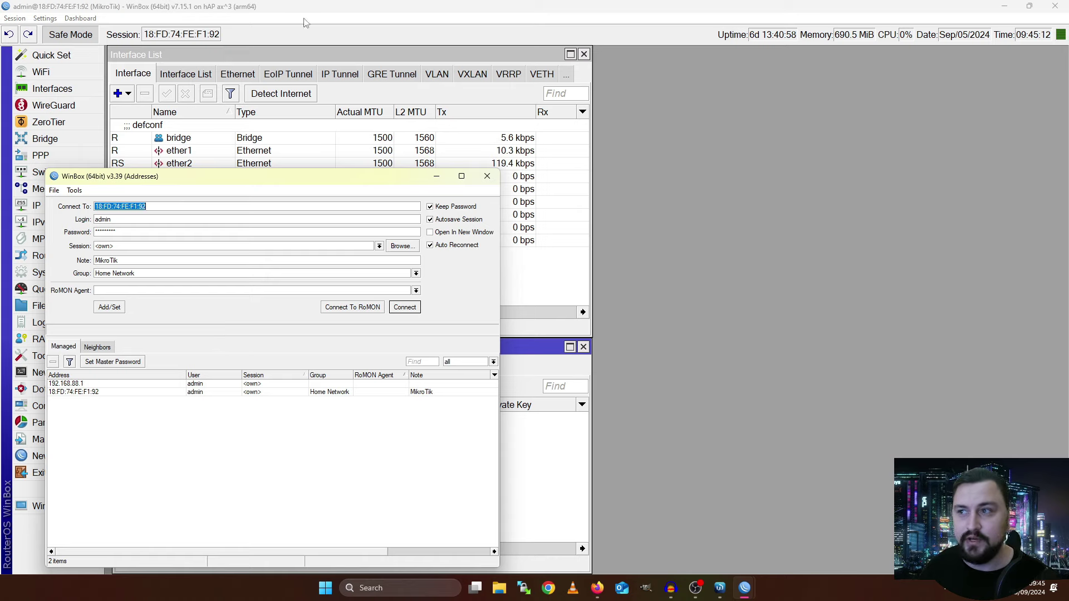
left_click(487, 176)
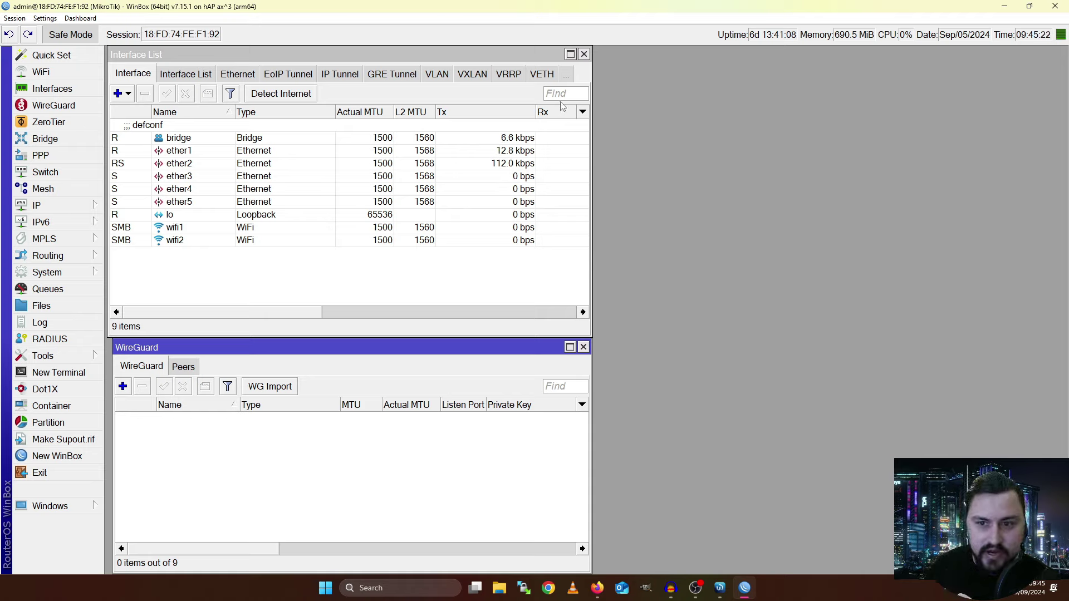
Open the File List and place the desktop File icon beside the restored WinBox window
left_click(41, 306)
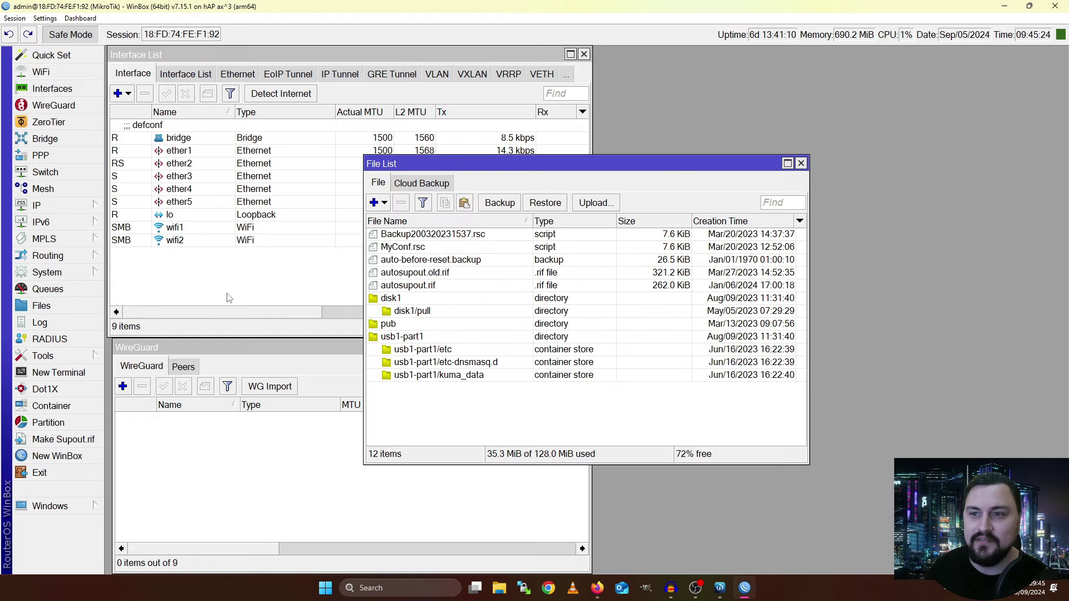
left_click(1003, 6)
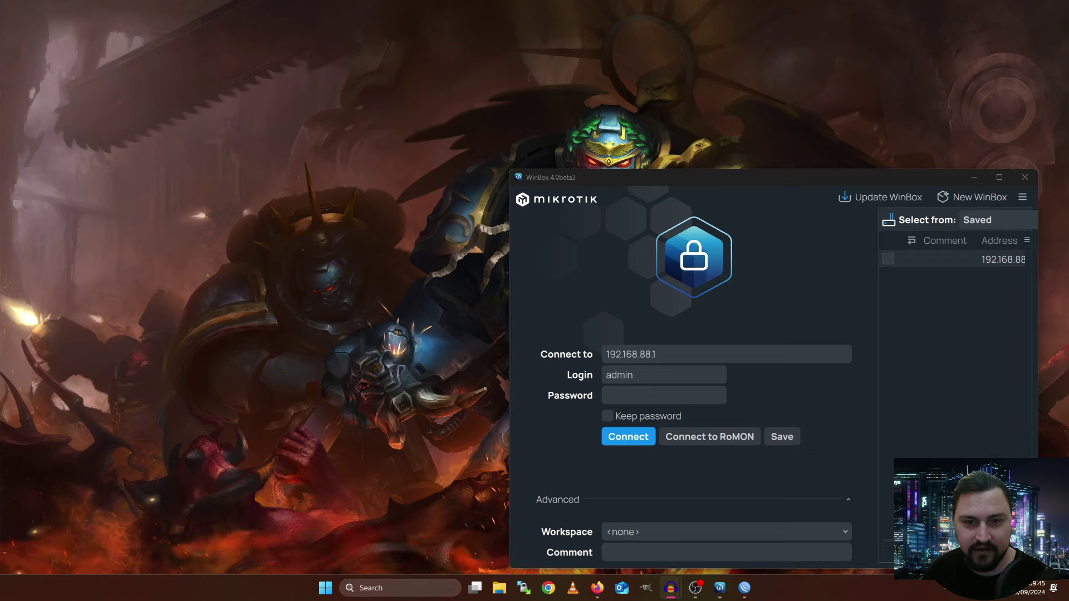
left_click_drag(148, 20, 106, 67)
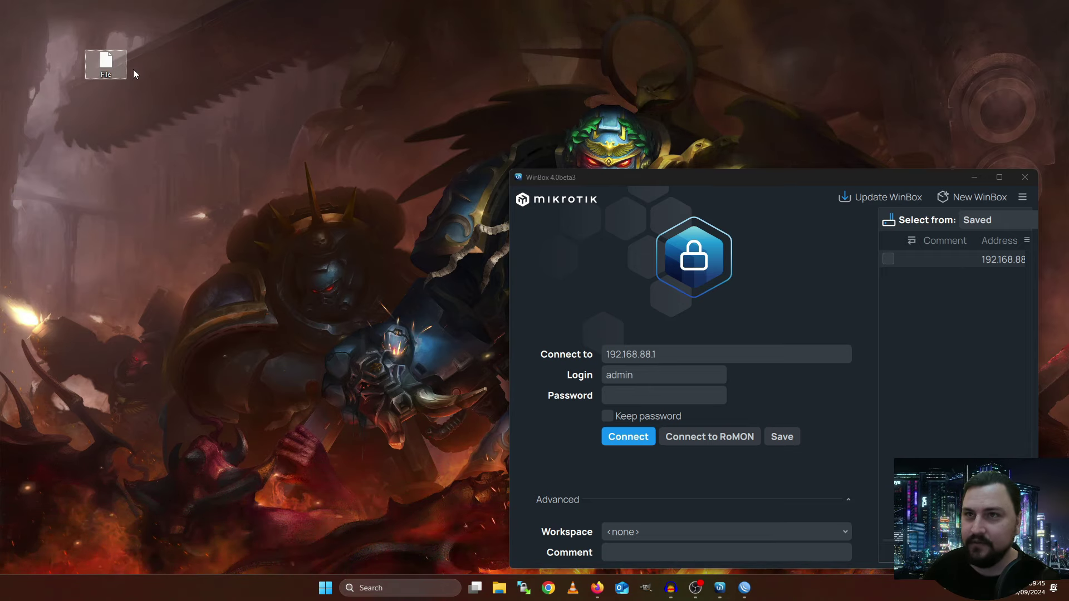
left_click_drag(125, 64, 848, 58)
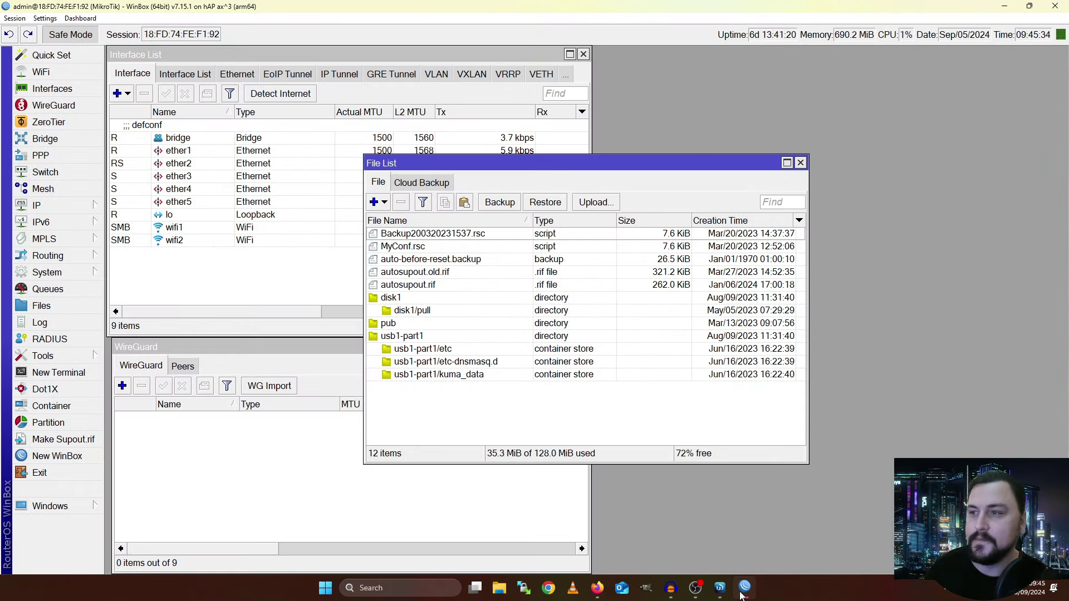
key("alt+Tab")
double_click(766, 7)
double_click(429, 335)
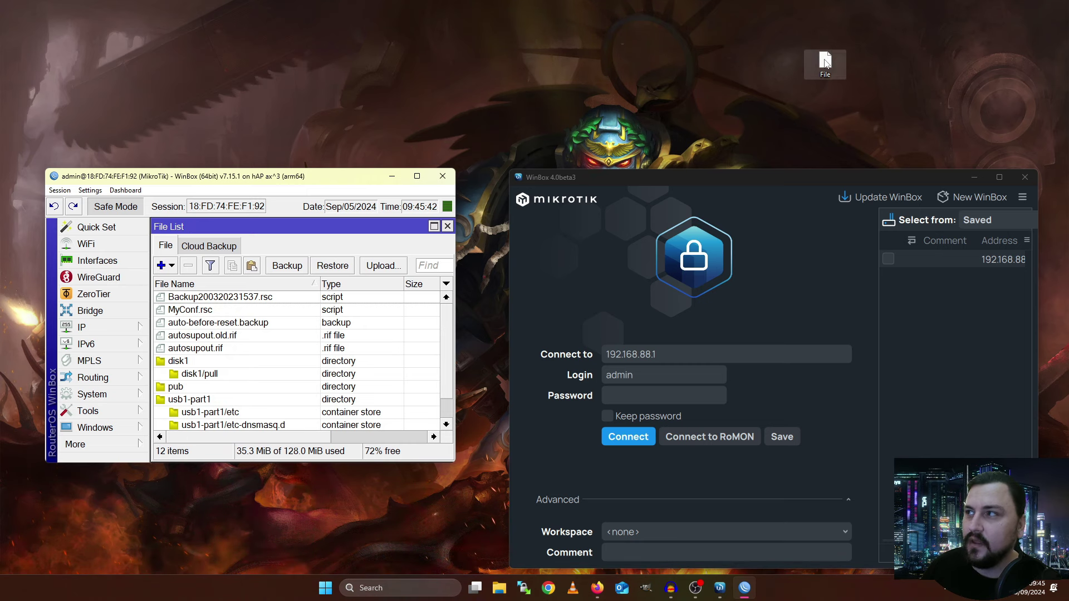
Upload the desktop File into the router's File List and select the new File row
left_click_drag(825, 62, 256, 313)
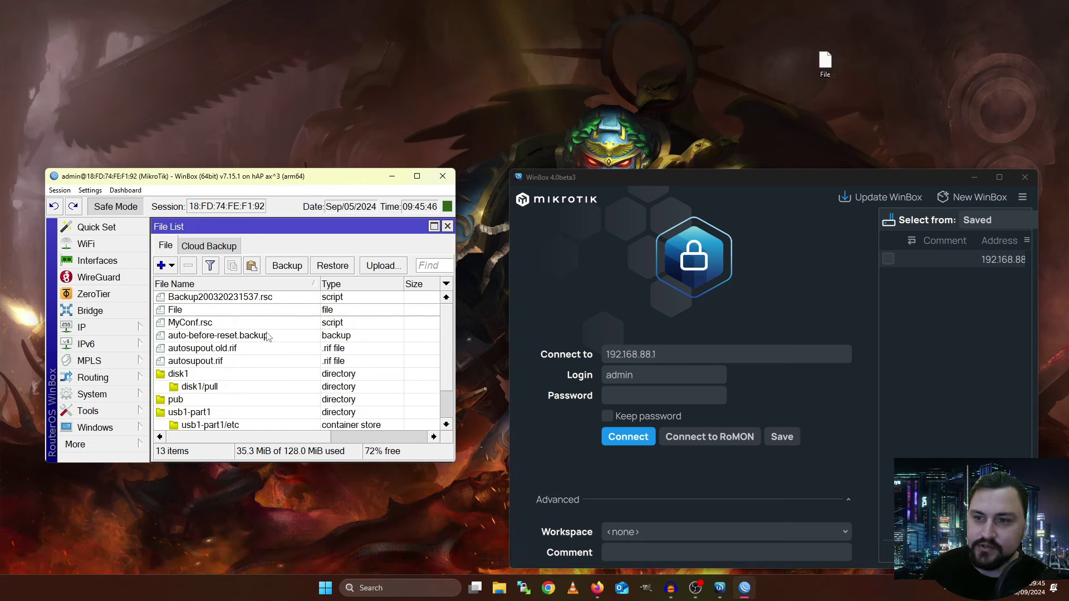
left_click(211, 322)
left_click(217, 309)
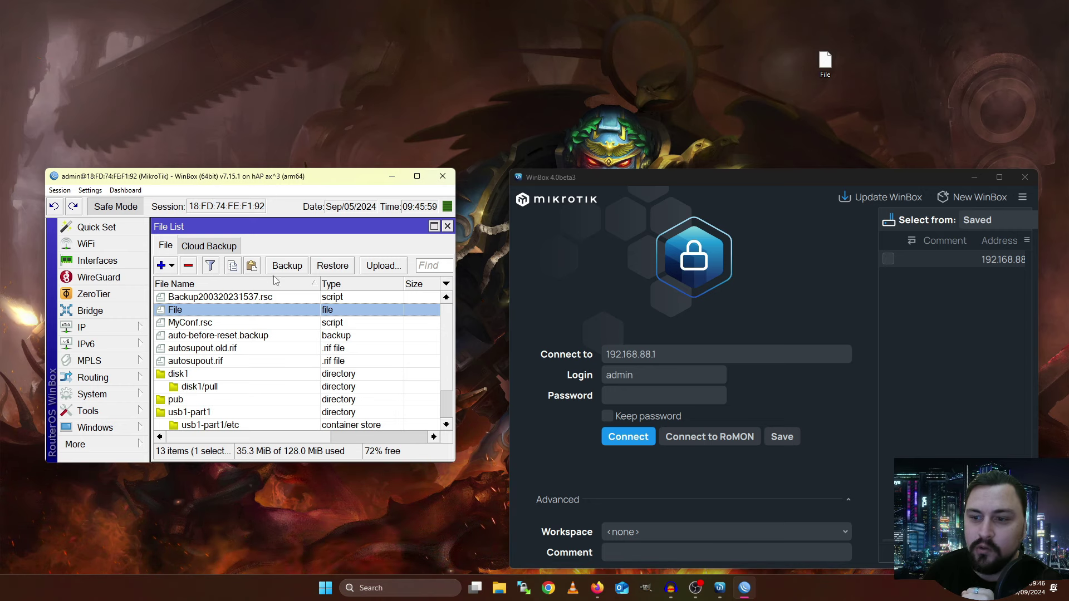
Minimize the RouterOS session, move the WinBox 4 login window left and check for updates
left_click(391, 177)
left_click_drag(560, 176, 361, 171)
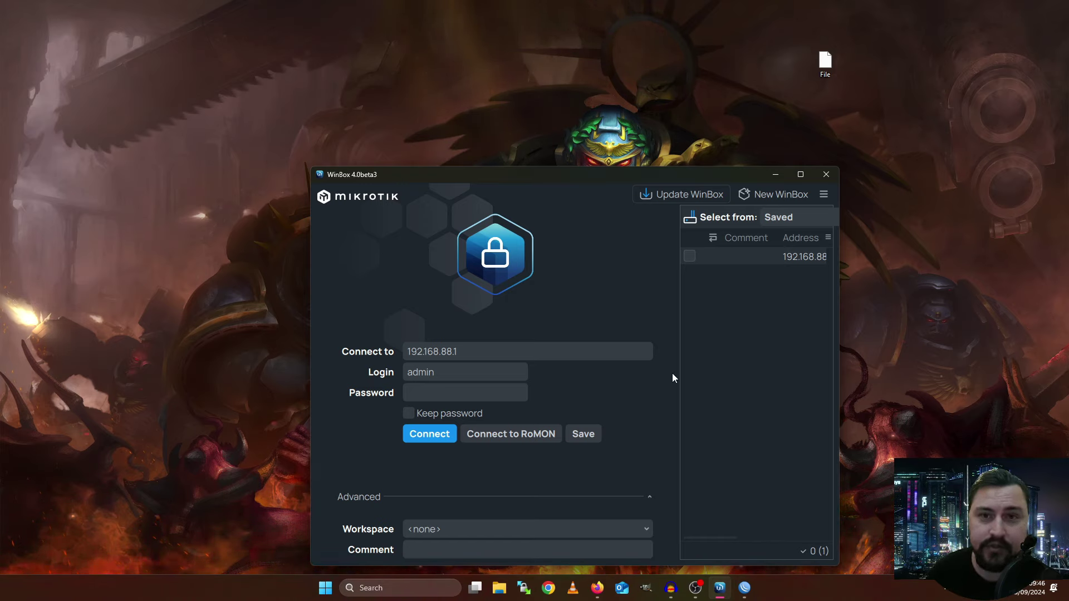
left_click(662, 197)
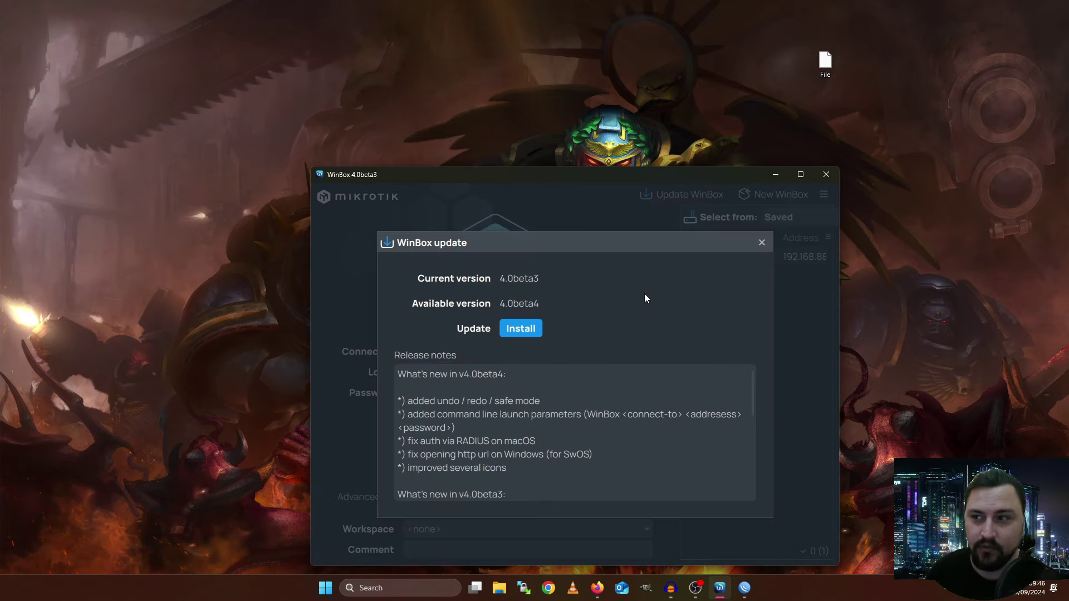
Read the 4.0beta4 release notes on undo/redo, safe mode and launch parameters, then install the update
scroll(583, 410, "down", 1)
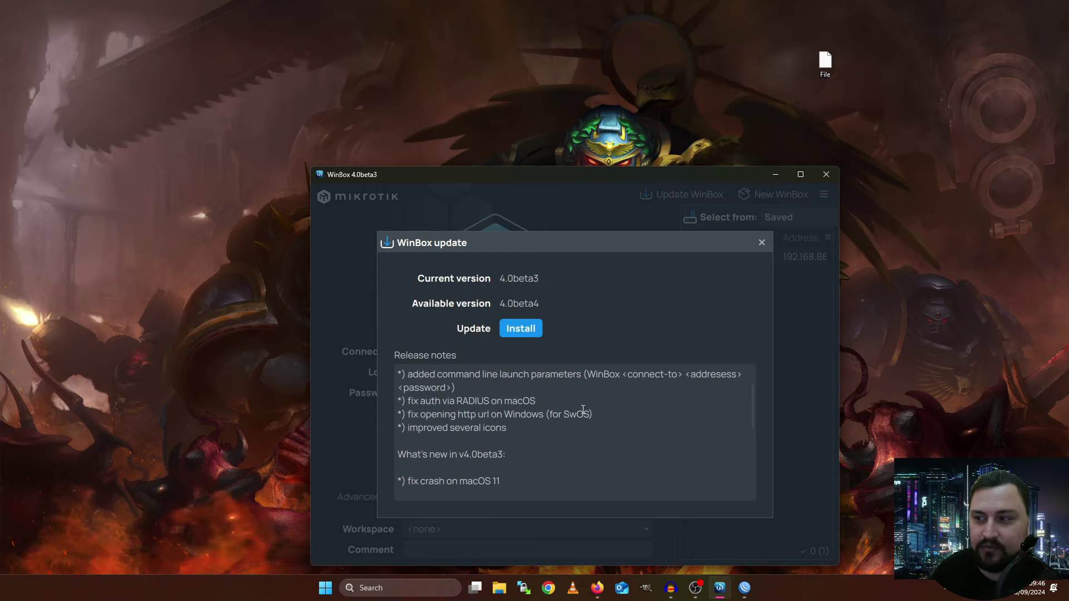
scroll(583, 409, "down", 2)
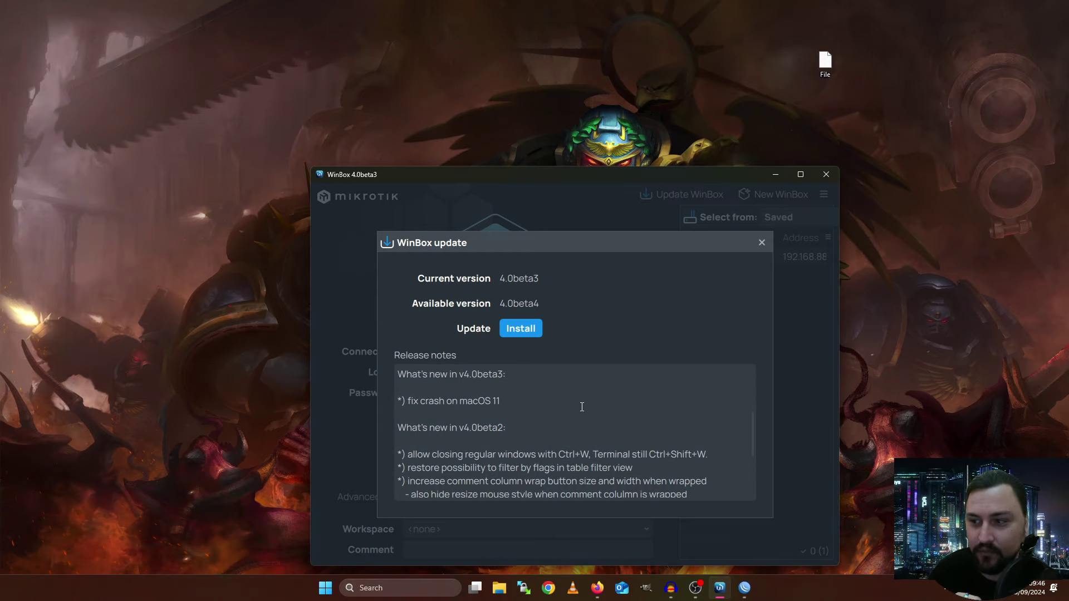
scroll(583, 401, "up", 3)
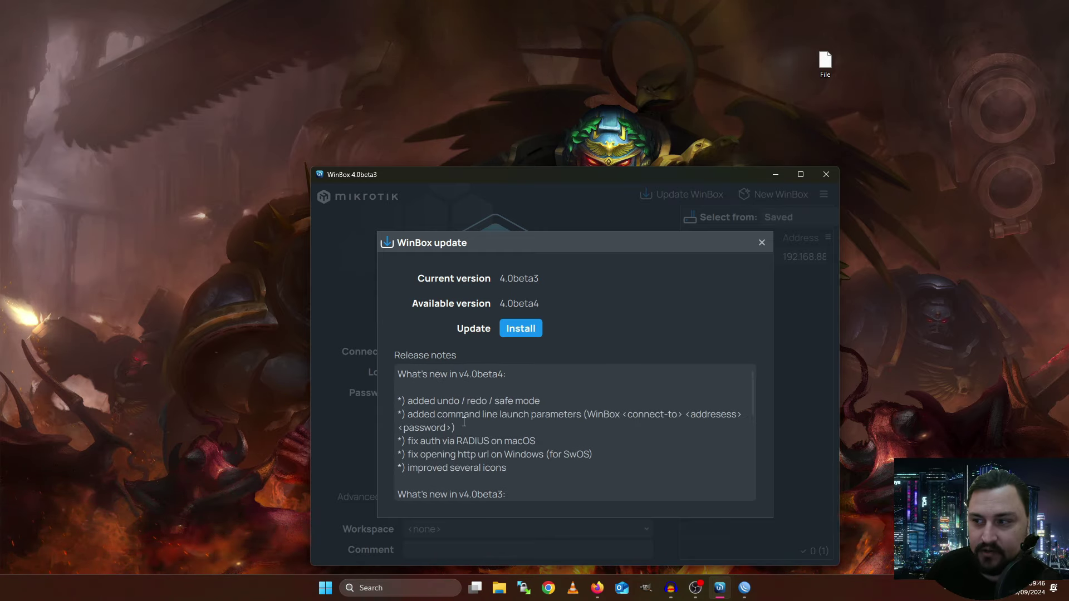
left_click_drag(408, 398, 494, 397)
left_click(494, 397)
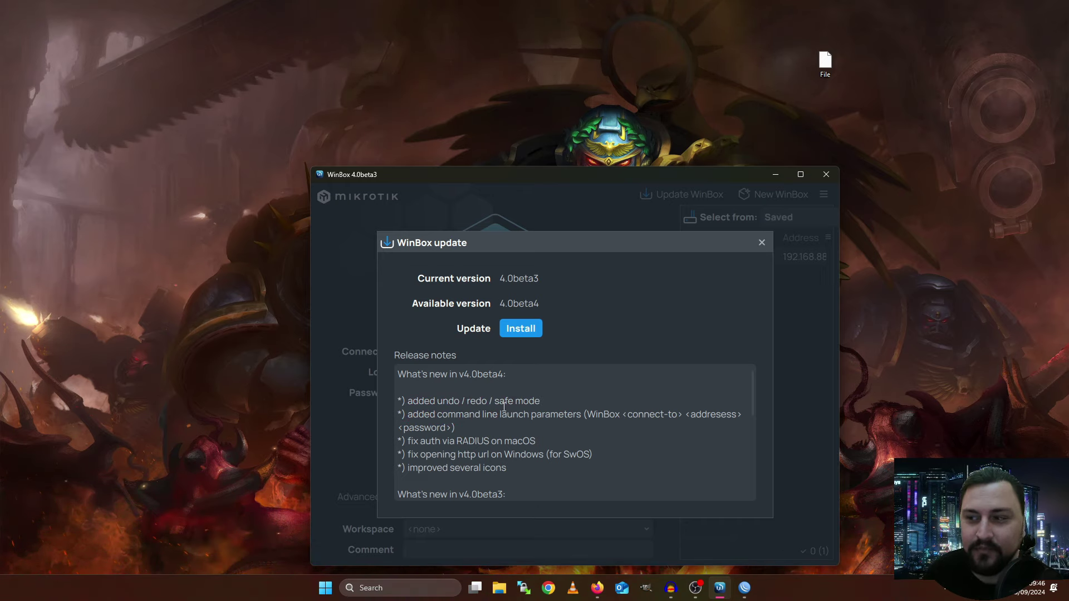
left_click_drag(491, 432, 397, 400)
left_click_drag(507, 471, 397, 440)
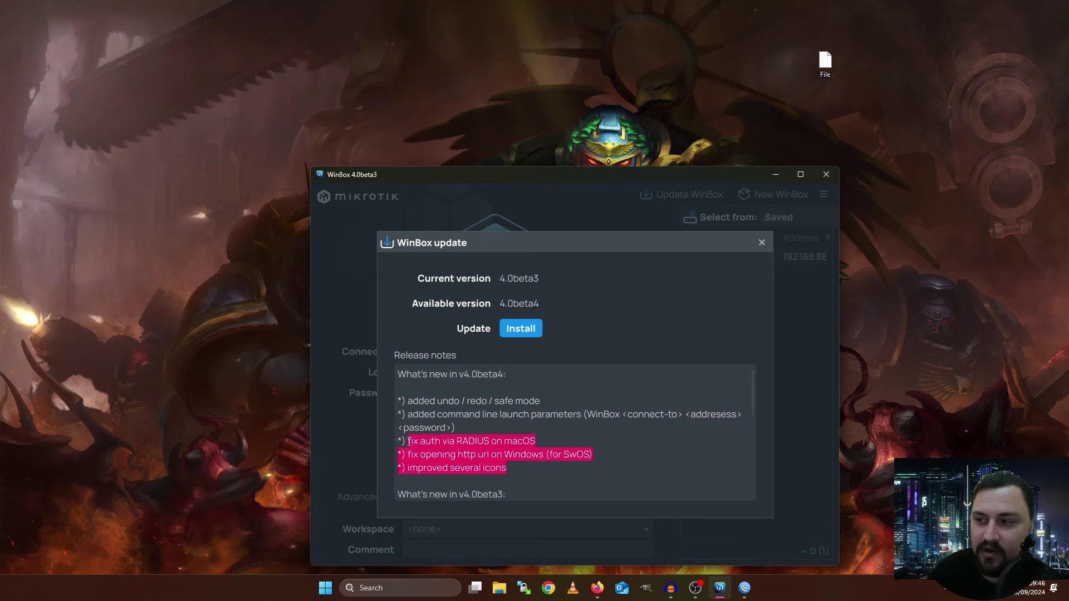
left_click(510, 447)
left_click(524, 331)
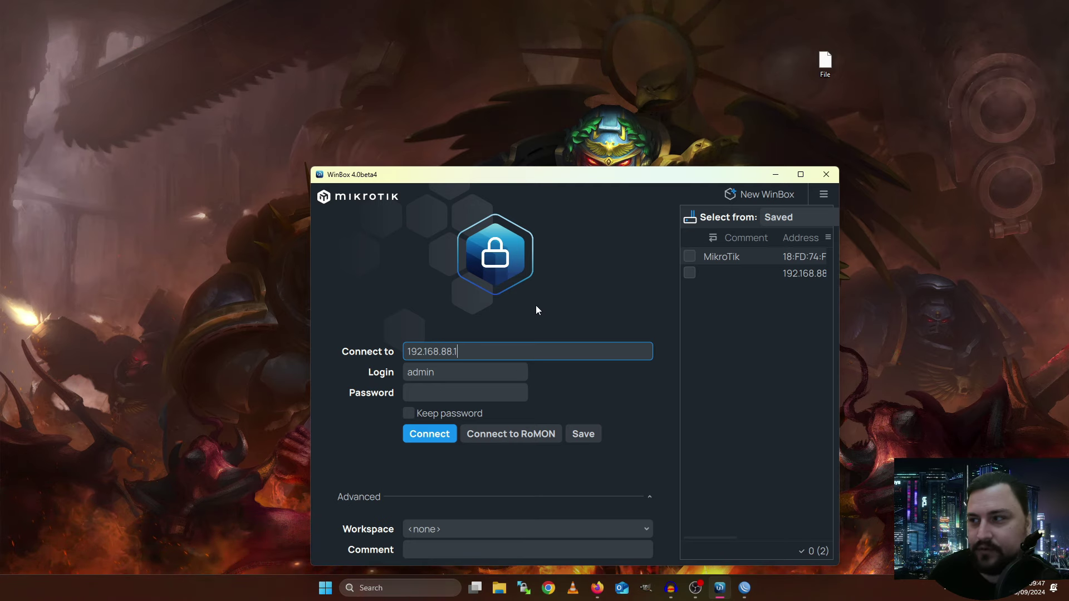
Switch the device list to Neighbors, refresh it and pick the discovered hAP ax^3 router
left_click(780, 223)
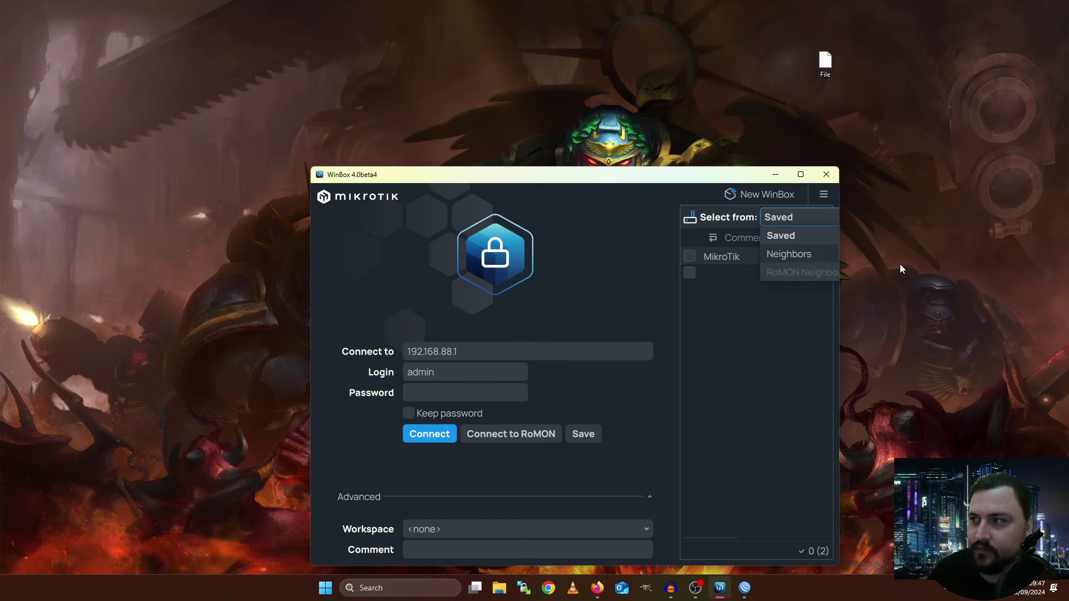
left_click(780, 254)
left_click(787, 263)
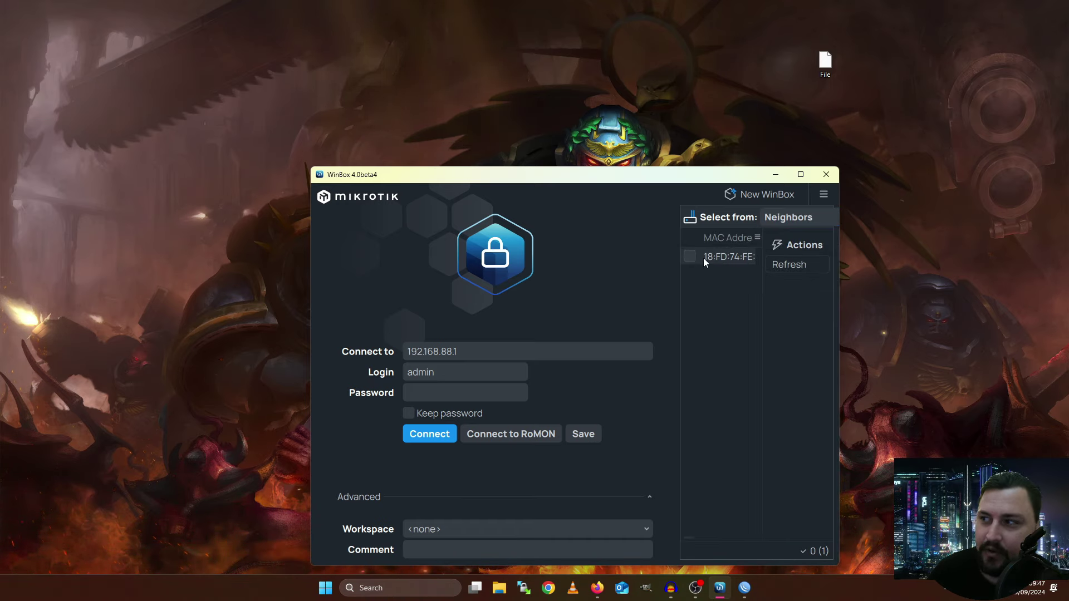
left_click(709, 255)
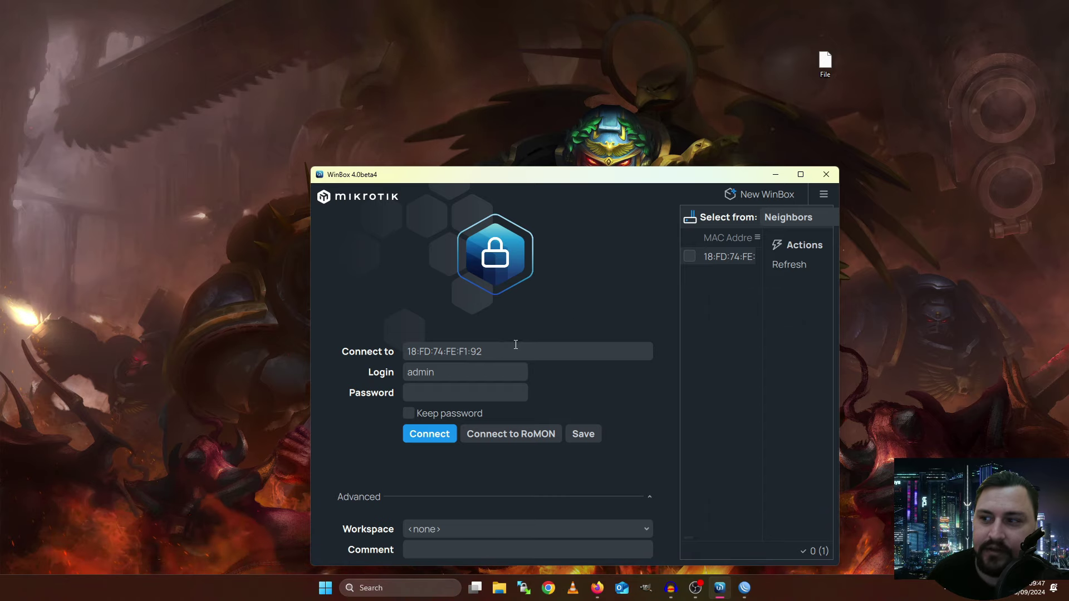
Enter the admin password and log in to the router by its MAC address
left_click_drag(515, 351, 402, 357)
left_click(443, 391)
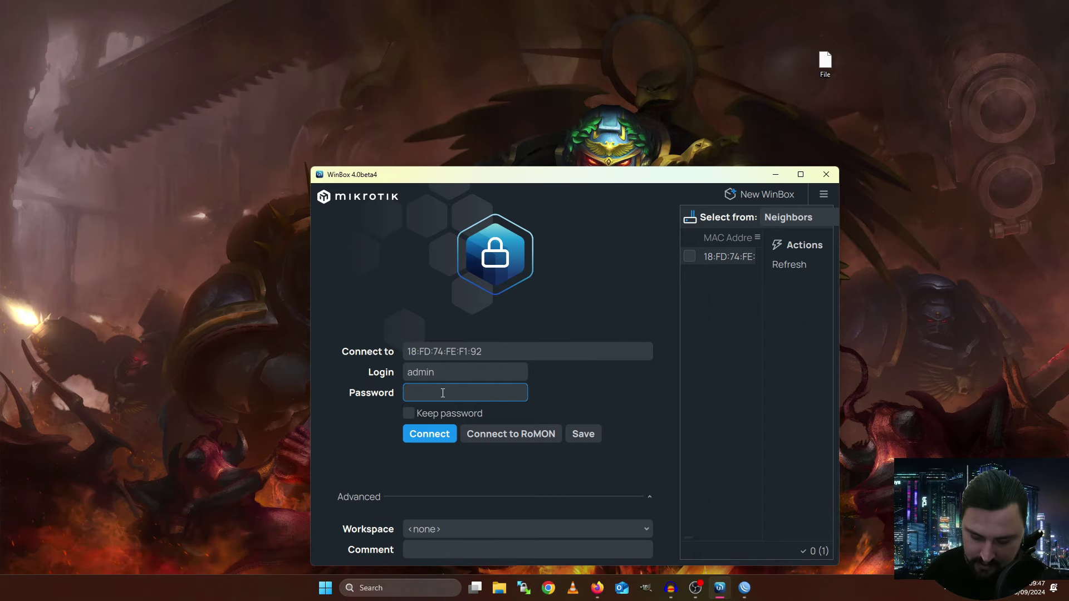
type("a*********")
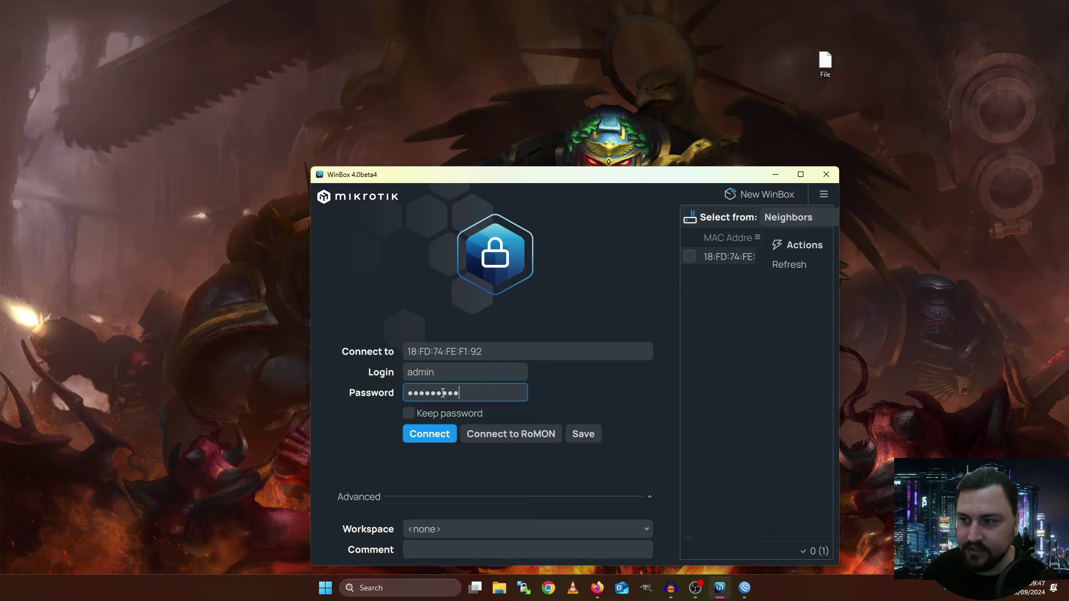
key("Return")
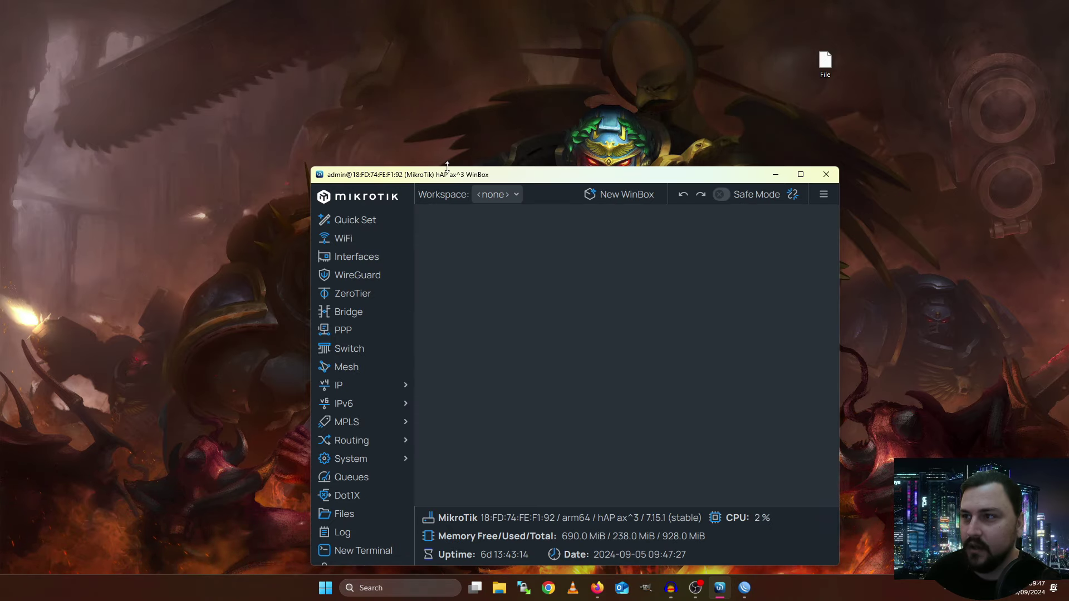
Maximize the hAP ax^3 window, then switch Dark mode off and back on in the ≡ settings
left_click_drag(446, 177, 381, 99)
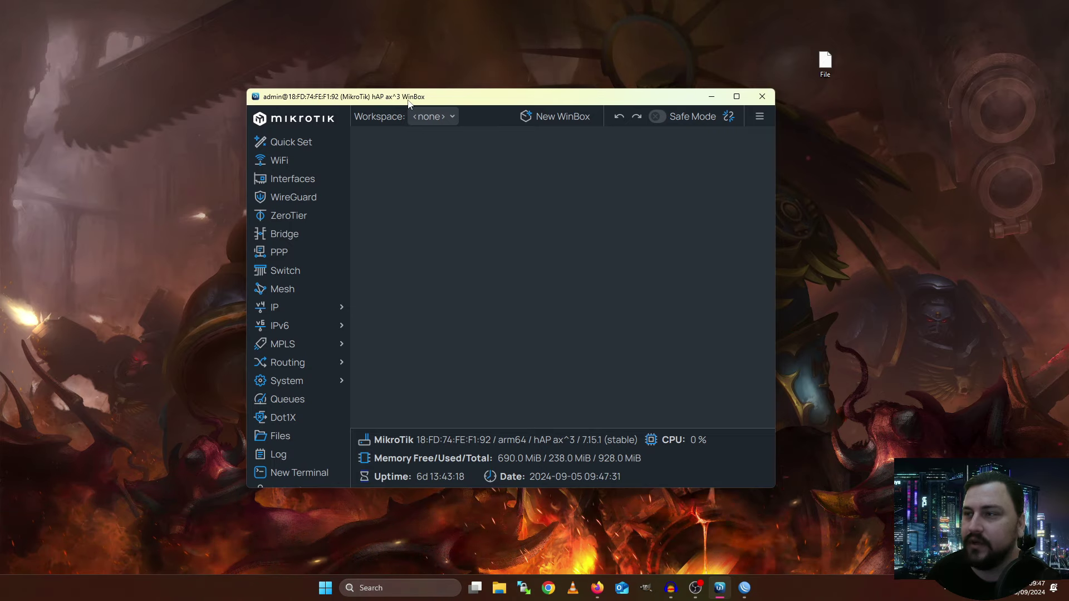
double_click(408, 99)
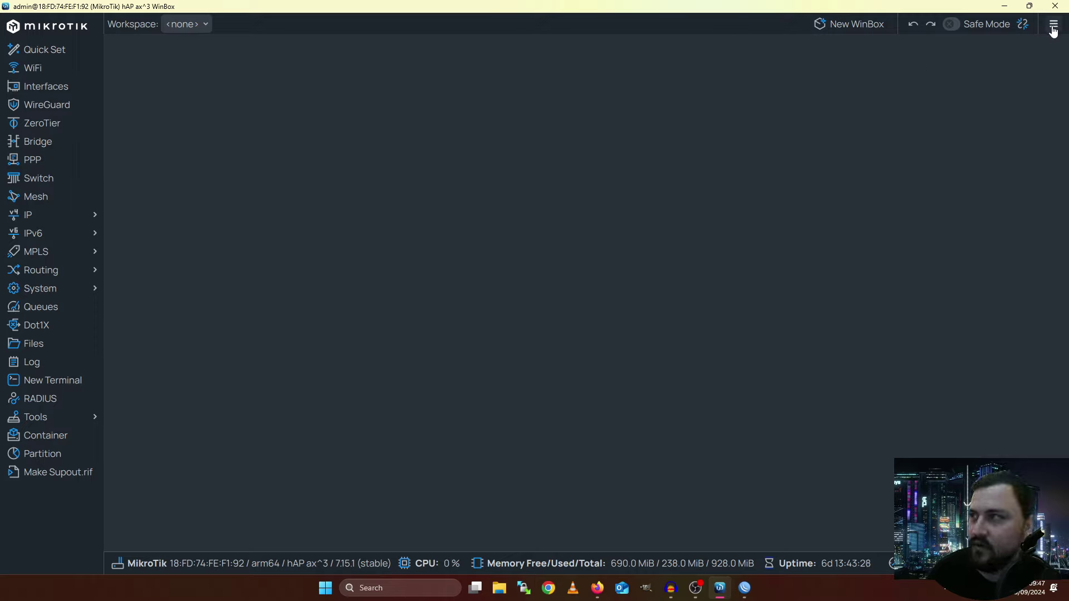
left_click(1053, 25)
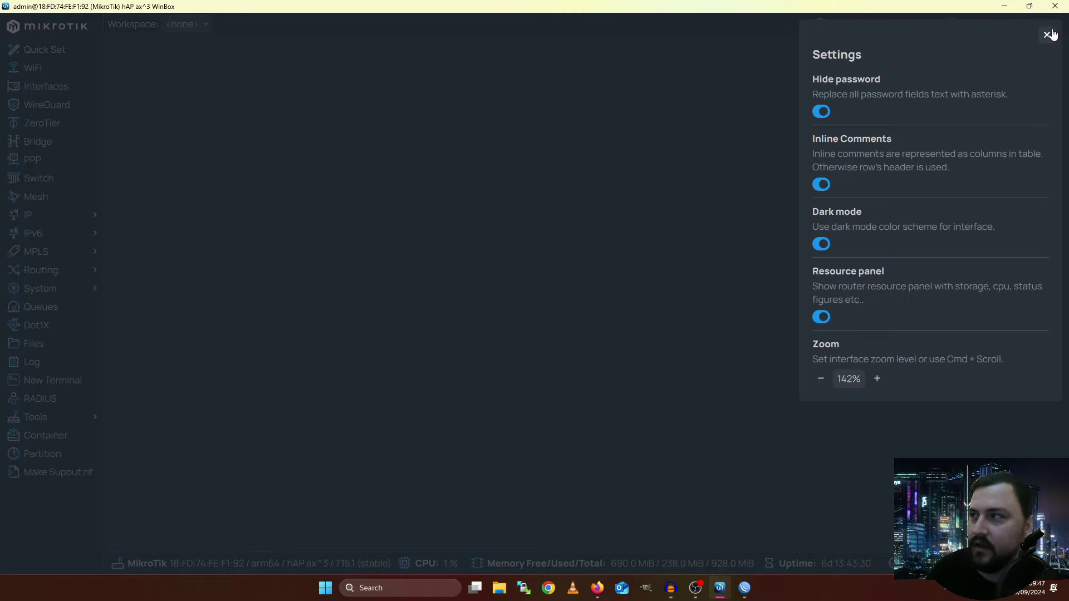
left_click(822, 245)
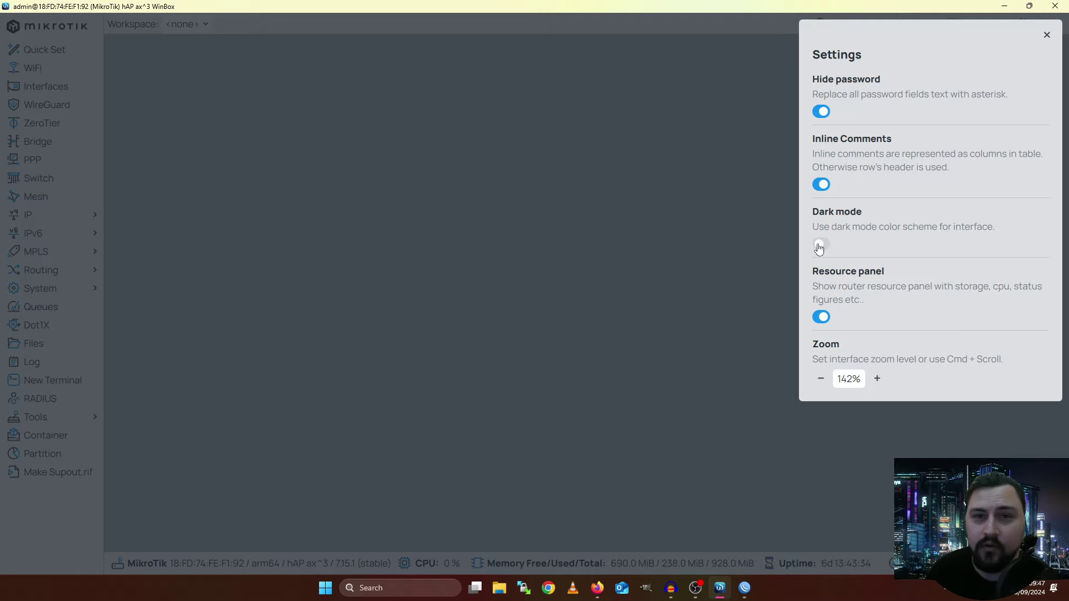
left_click(750, 257)
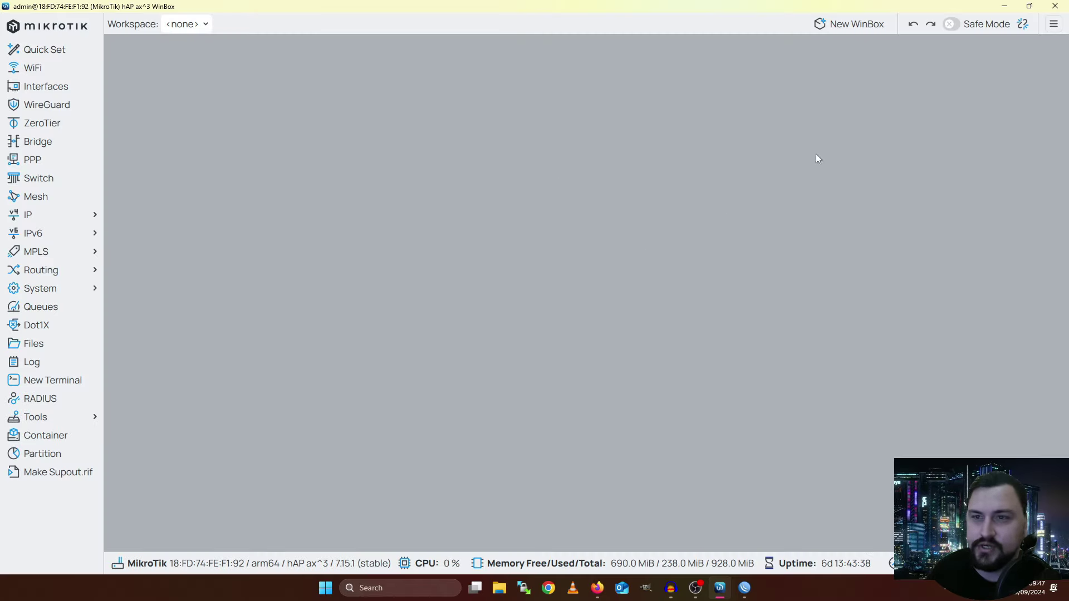
left_click(1055, 24)
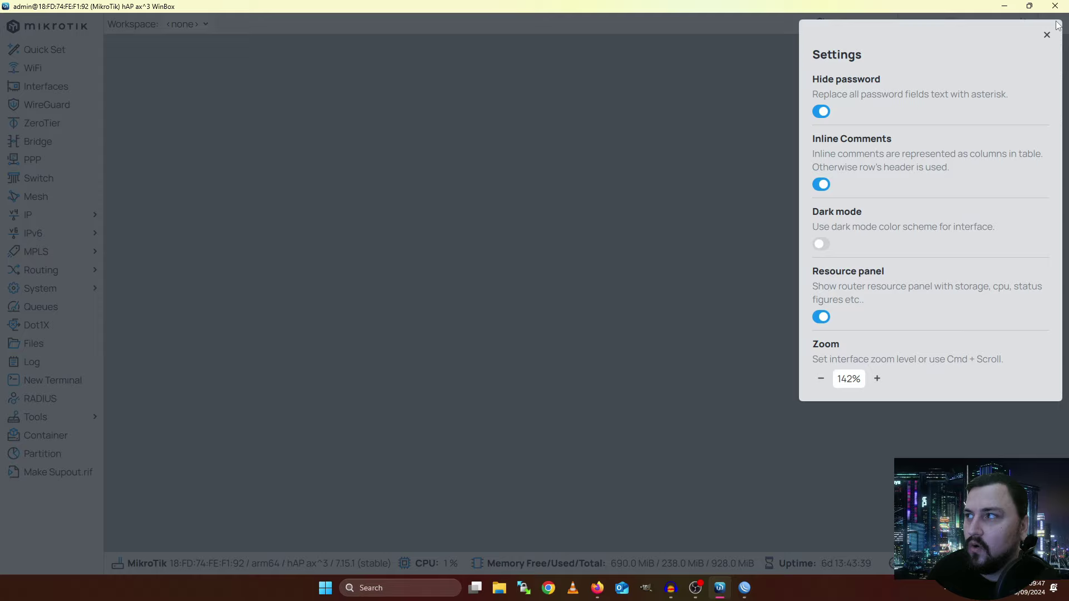
left_click(824, 245)
left_click(746, 295)
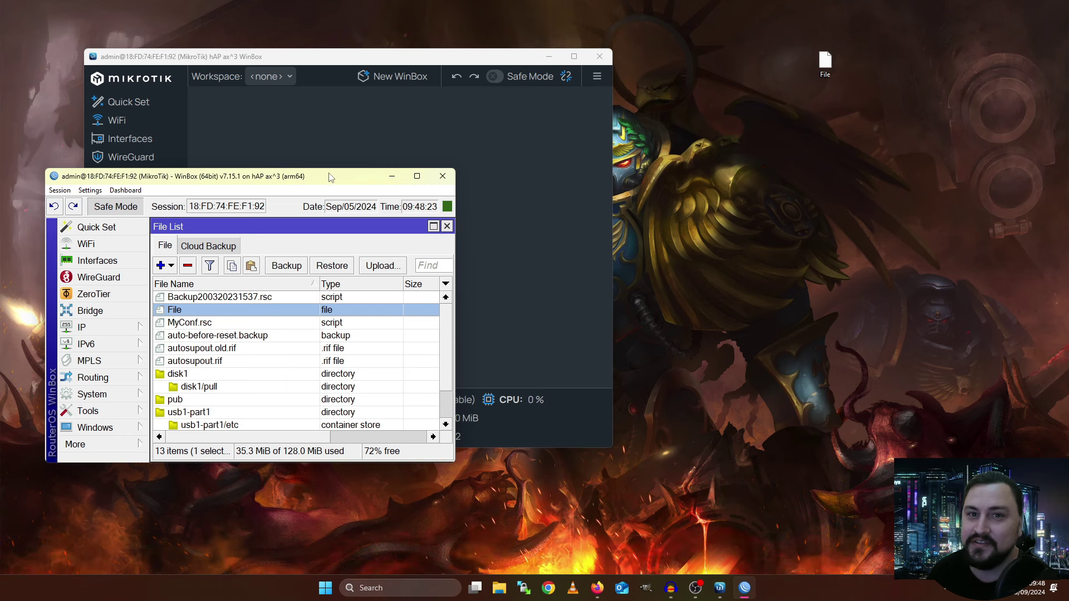
Move the older WinBox window with the File List aside and close it
left_click_drag(329, 177, 393, 264)
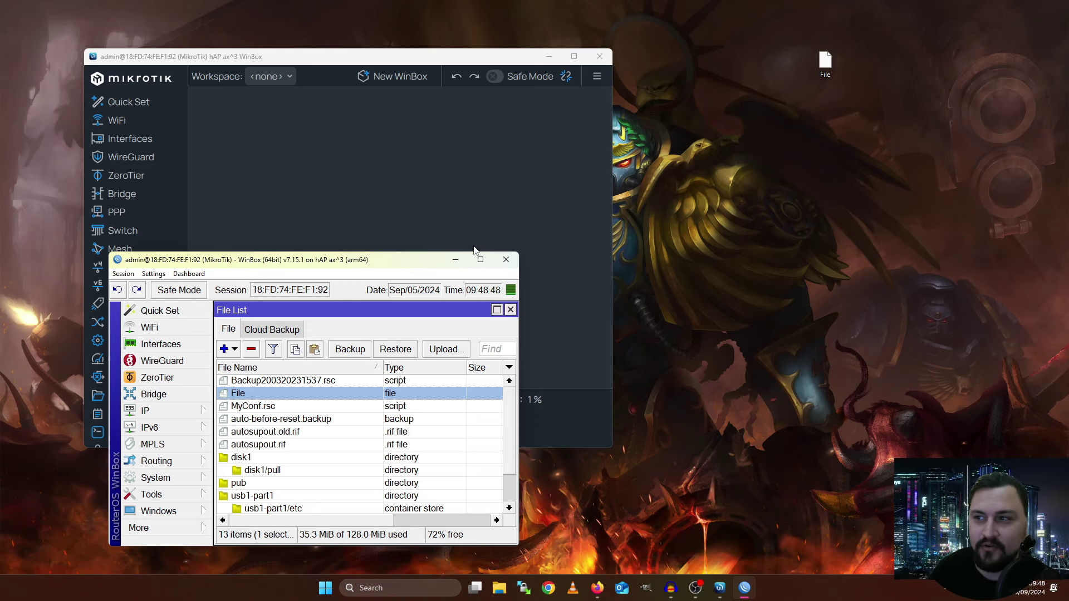
left_click(455, 259)
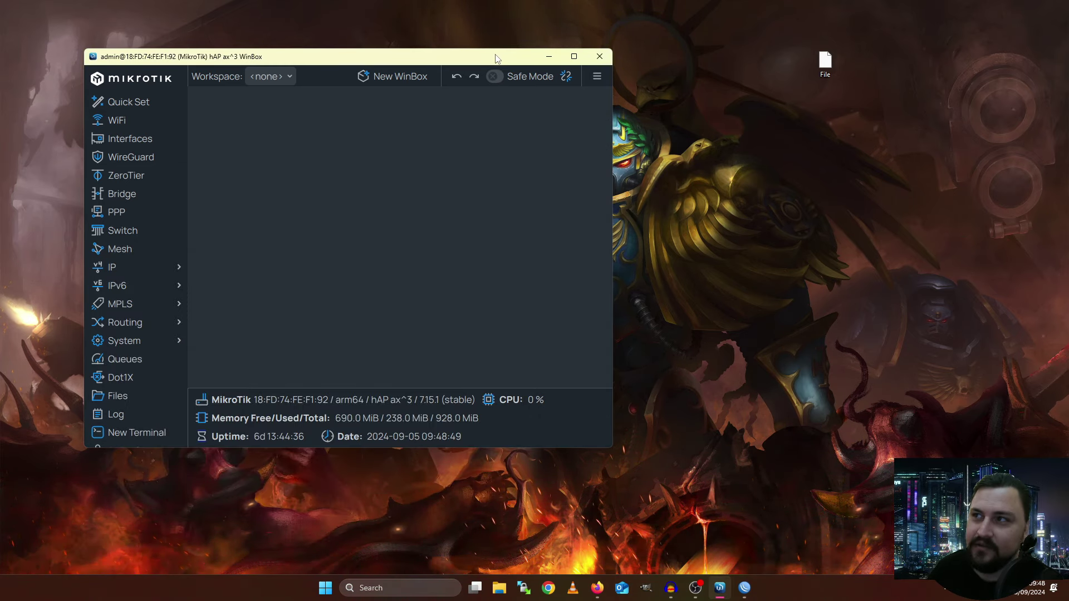
Maximize the WinBox 4 window with Win+Up and dismiss the Close All Windows context option
key("super+Up")
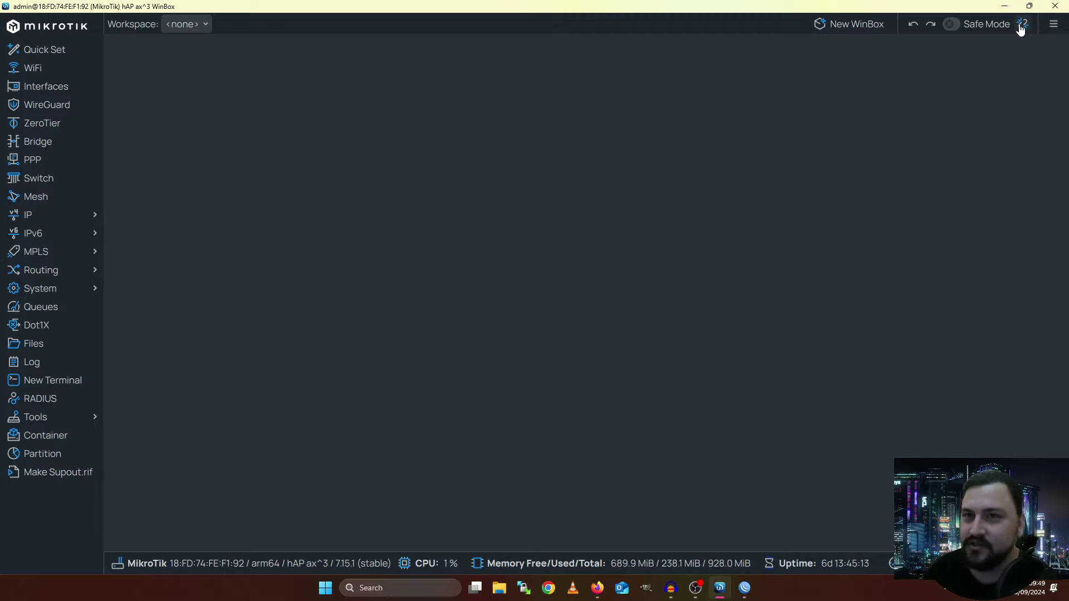
right_click(357, 205)
left_click(367, 211)
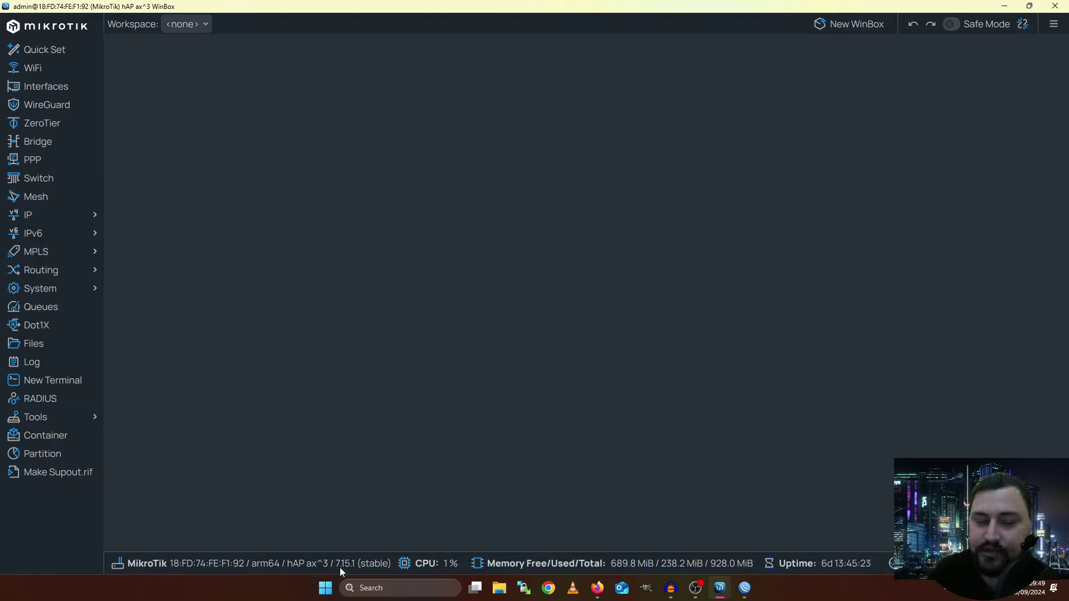
Check the ≡ settings, then adjust interface zoom with Ctrl+Plus/Ctrl+Minus until the Date shows
left_click(1053, 24)
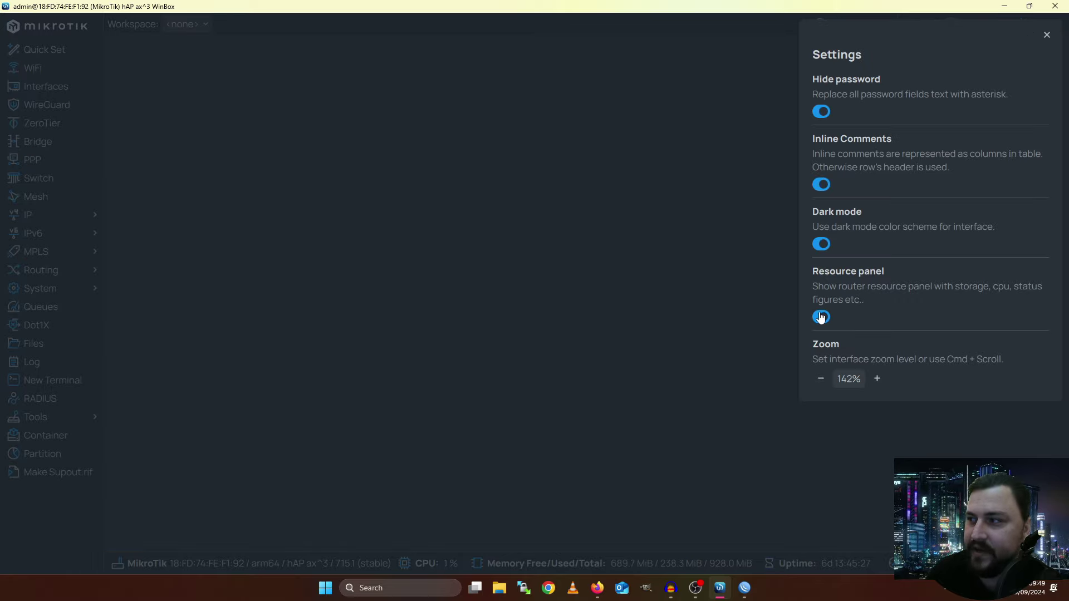
left_click(735, 270)
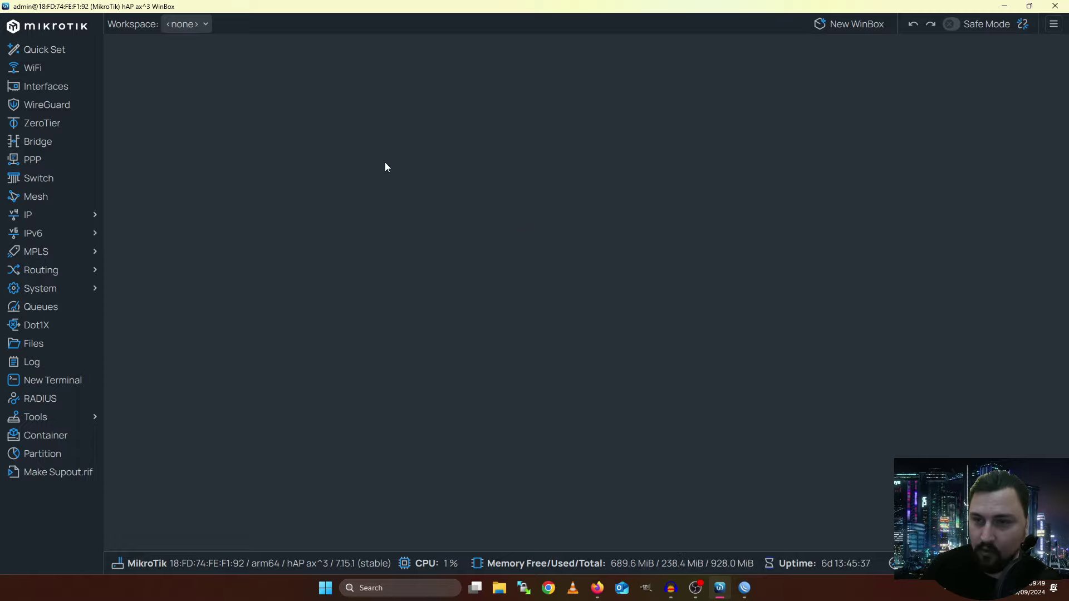
key("ctrl+plus")
key("ctrl+minus")
key("ctrl+plus")
key("ctrl+minus")
key("ctrl+plus")
key("ctrl+minus")
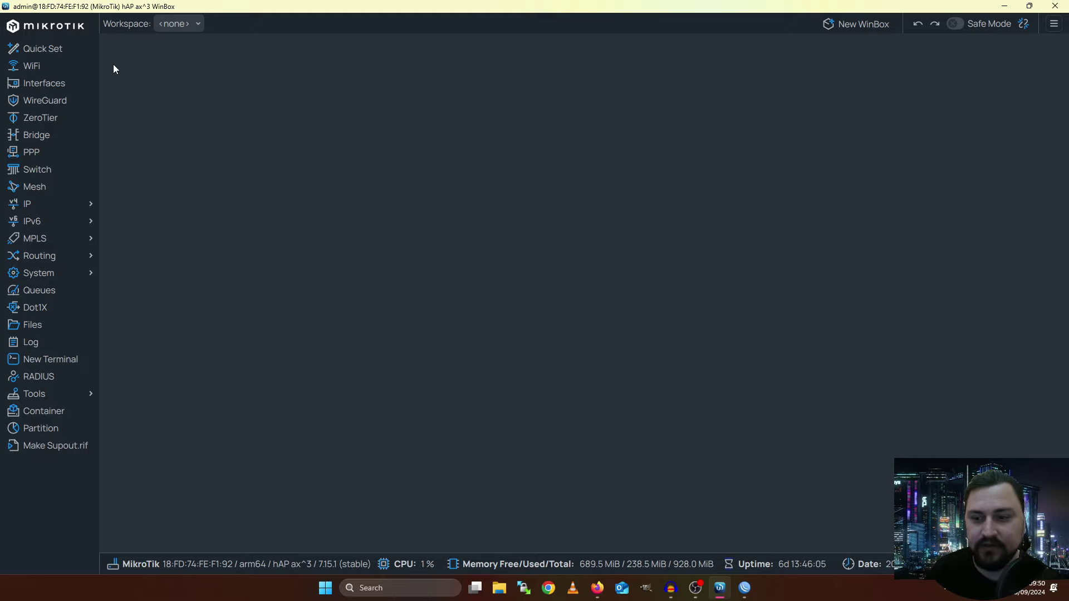
Create a new workspace named 'Generic Troubleshooting'
left_click(184, 30)
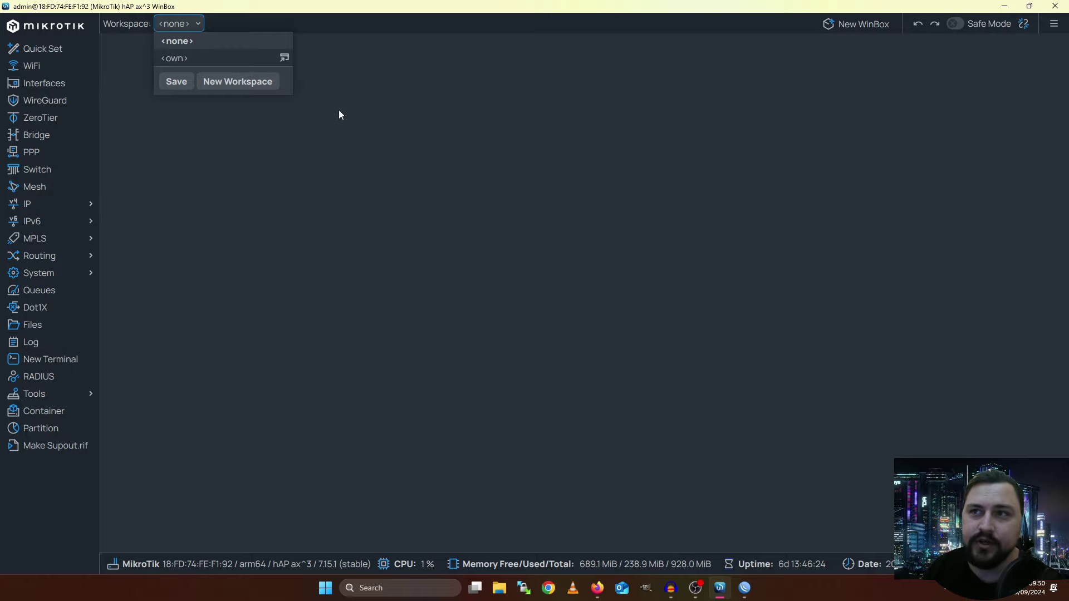
left_click(217, 84)
left_click(480, 264)
type("Generic ")
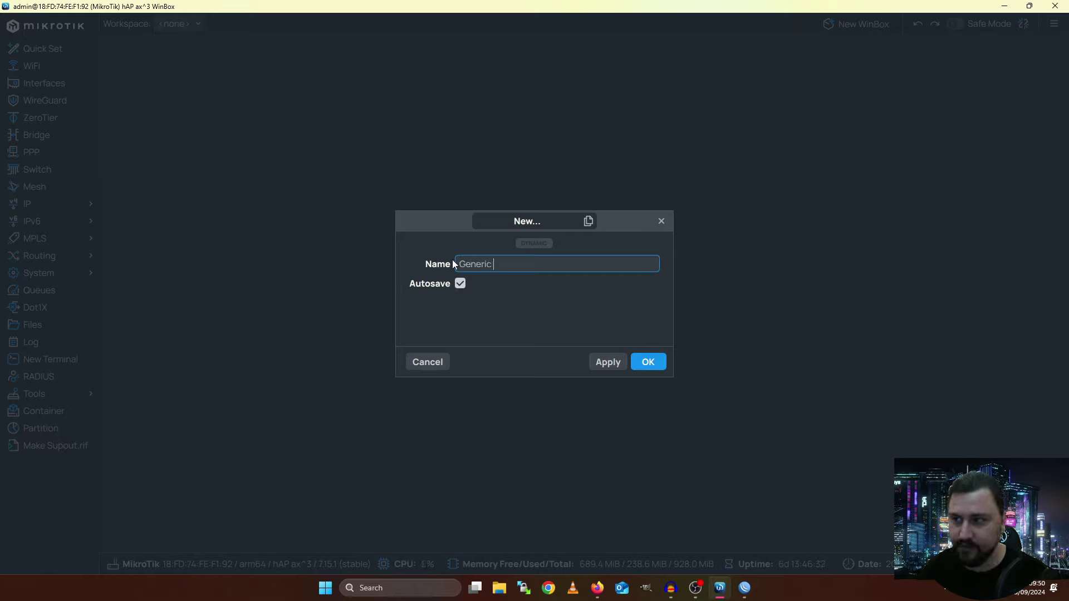
type("Troubleshooting")
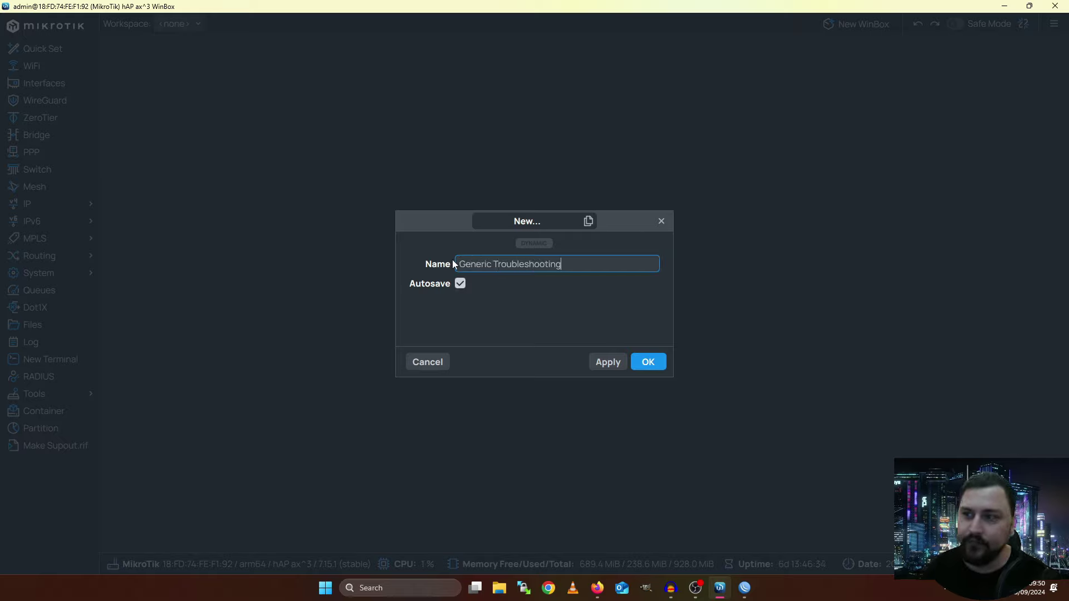
left_click(645, 363)
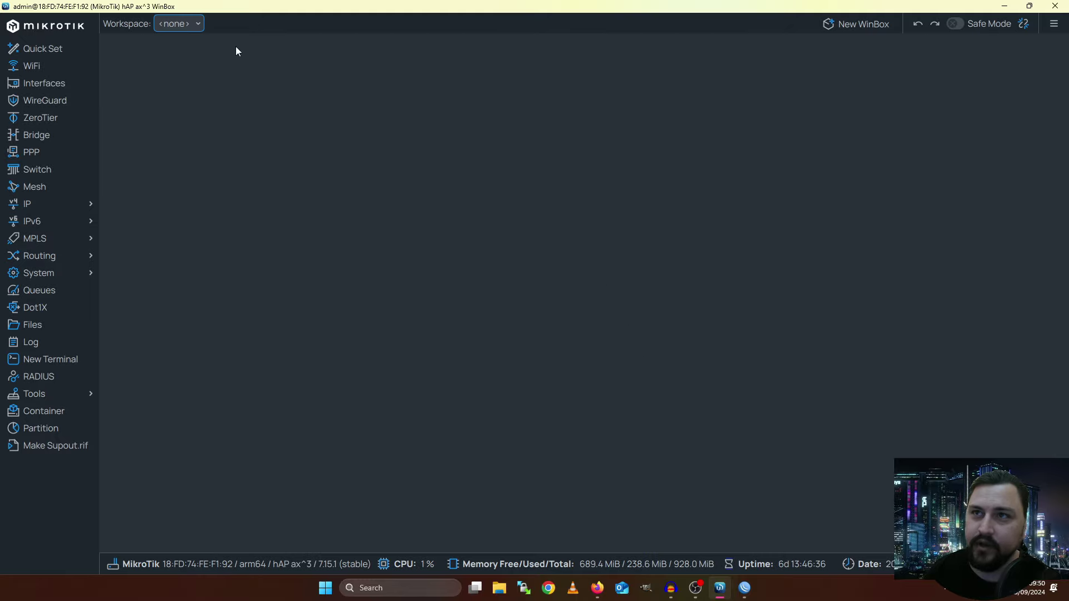
Switch to Generic Troubleshooting and turn Autosave off in its workspace settings
left_click(192, 23)
left_click(191, 75)
left_click(174, 28)
left_click(284, 74)
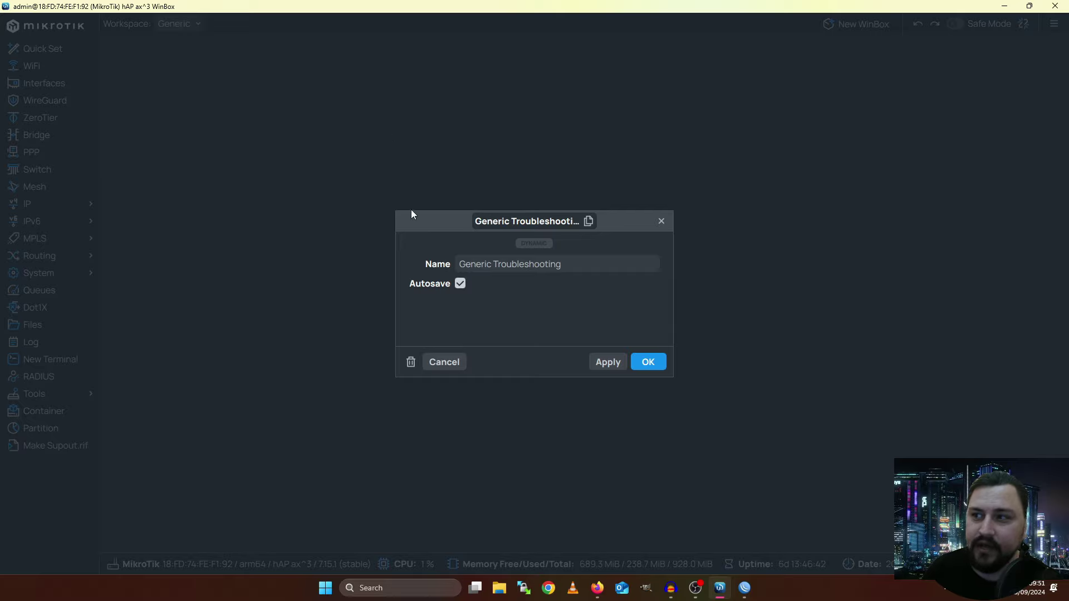
left_click(461, 285)
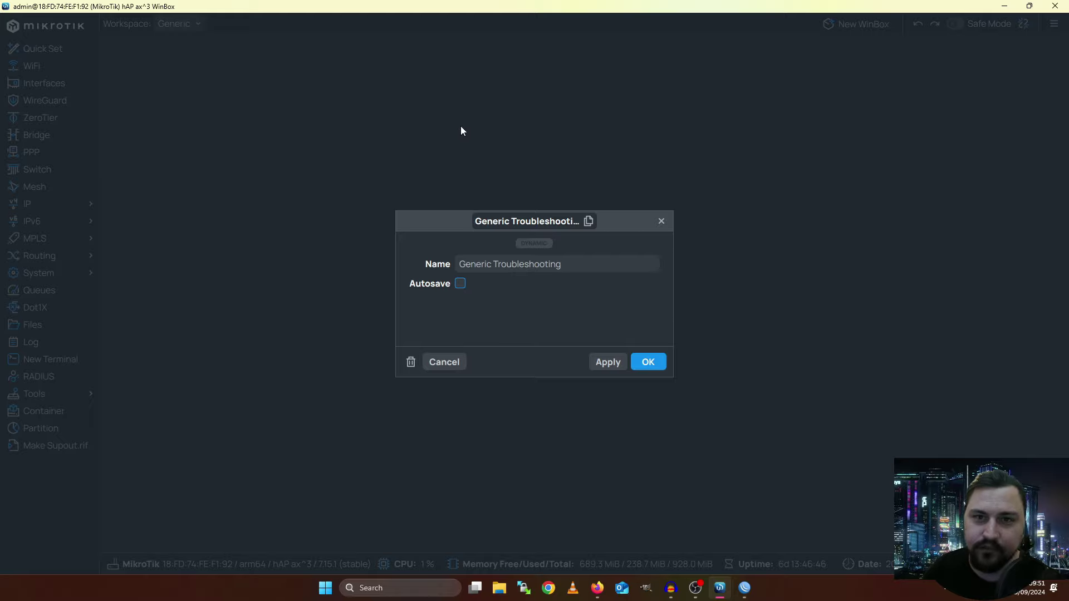
left_click(462, 286)
left_click(461, 287)
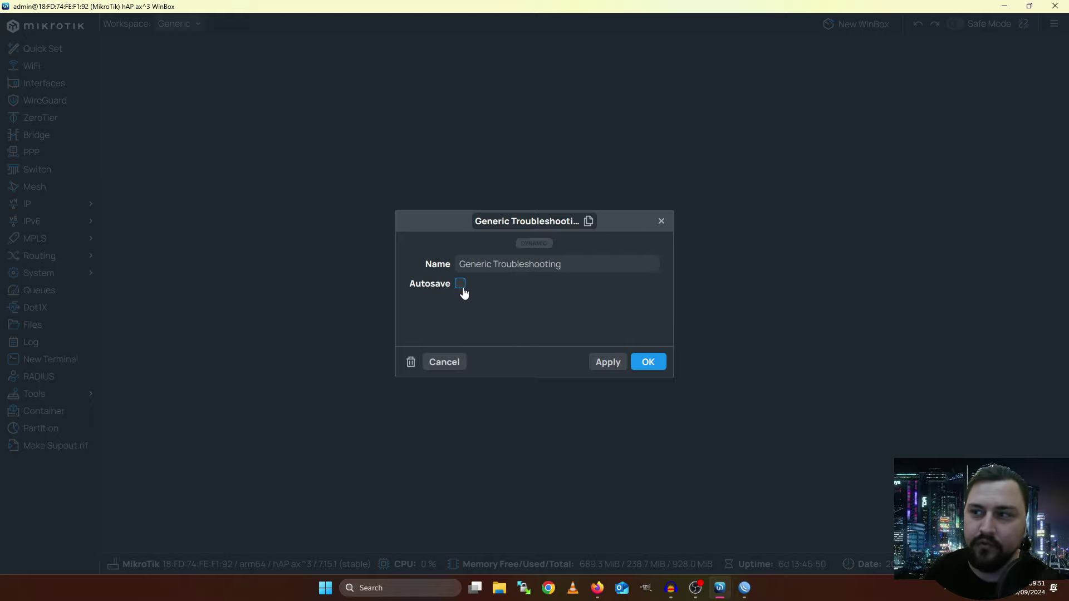
left_click(464, 293)
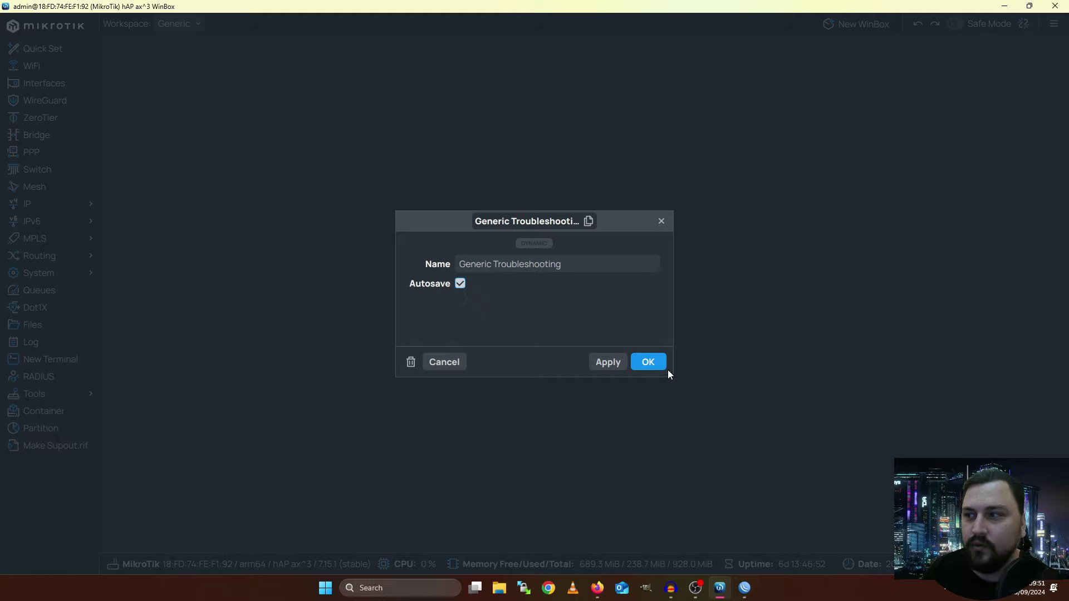
left_click(462, 284)
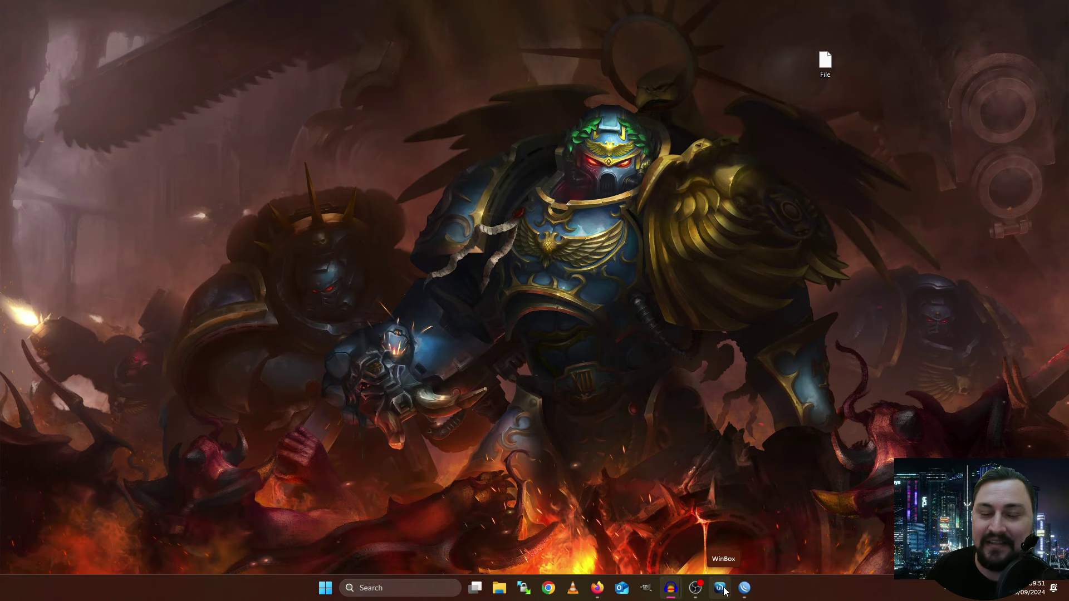
Launch WinBox 4 from the taskbar and log in to 192.168.88.1 with the account password
left_click(720, 588)
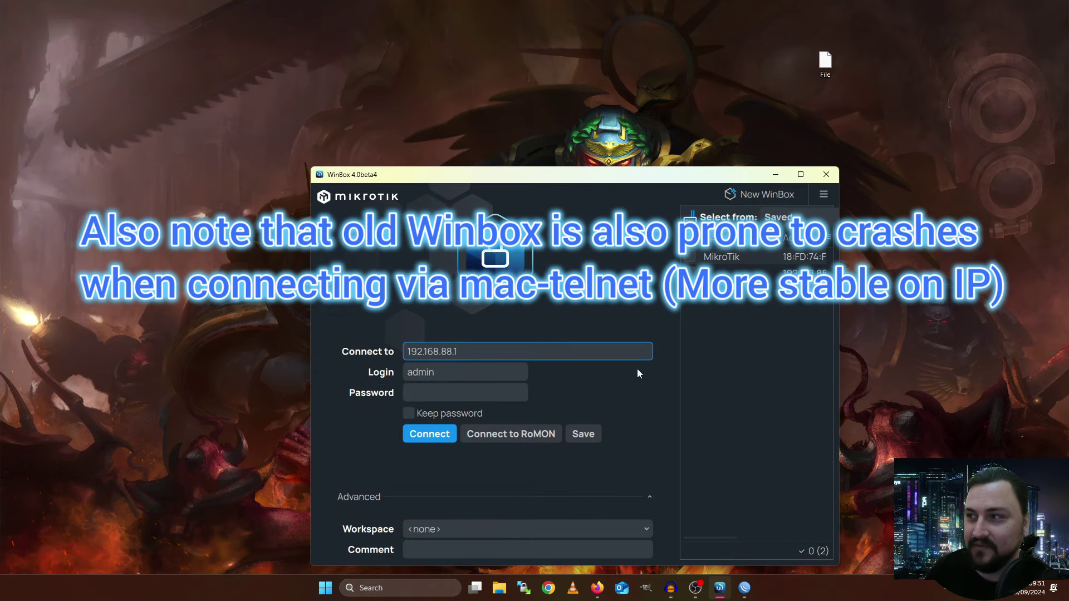
left_click(432, 441)
left_click(458, 390)
type("**********")
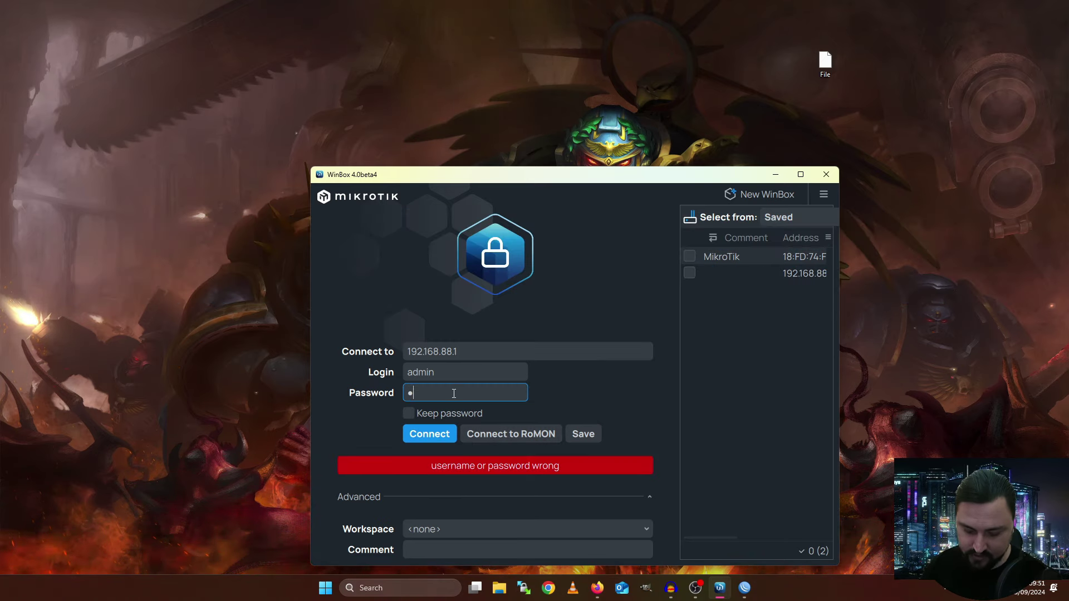
key("Return")
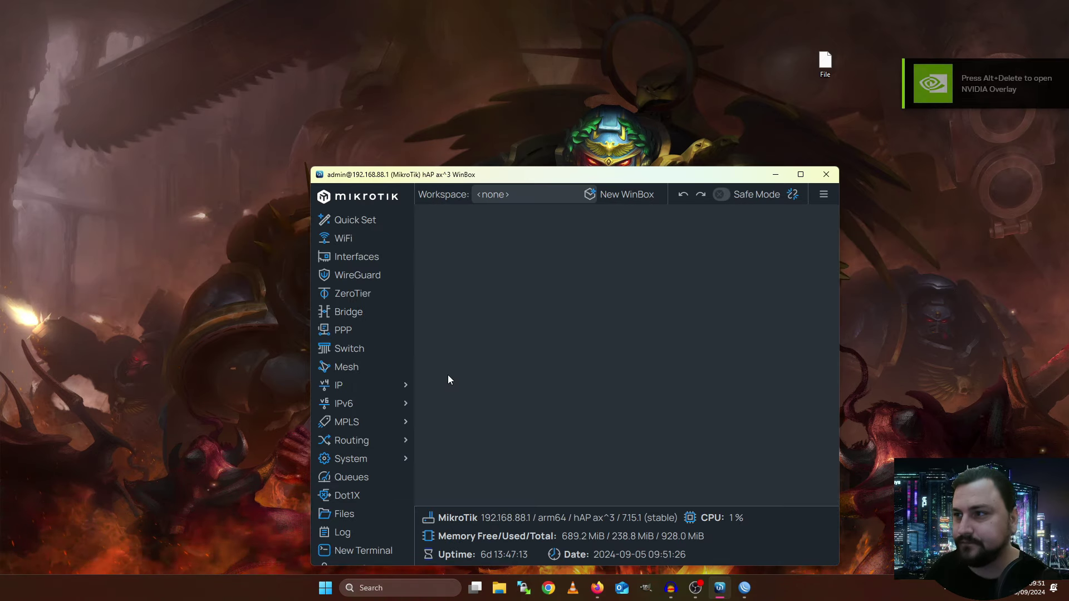
Maximize the window, load Generic Troubleshooting and review its settings without changes
double_click(440, 174)
left_click(225, 31)
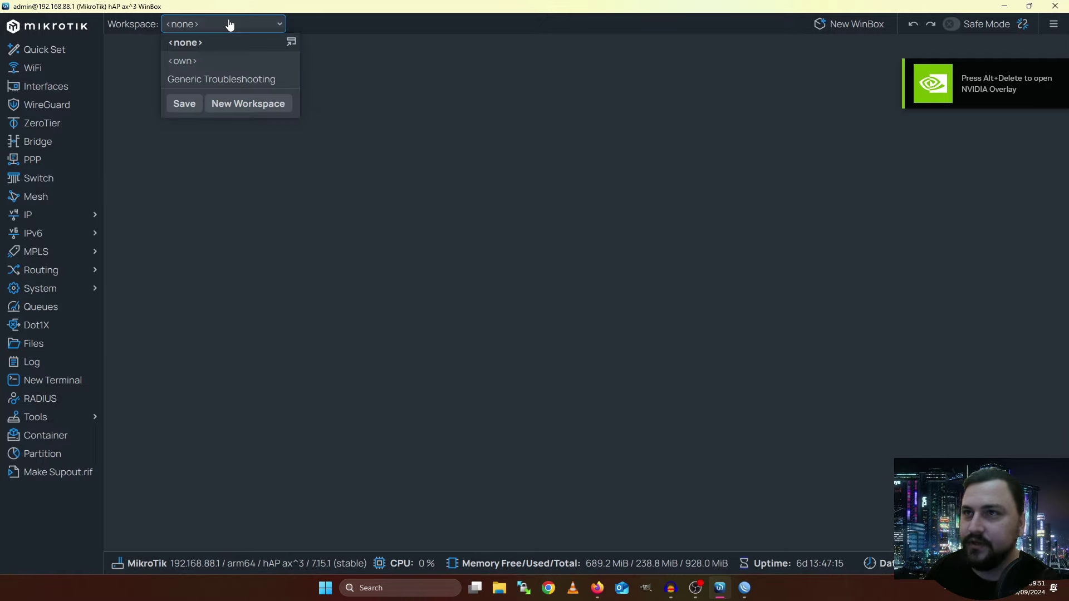
left_click(238, 79)
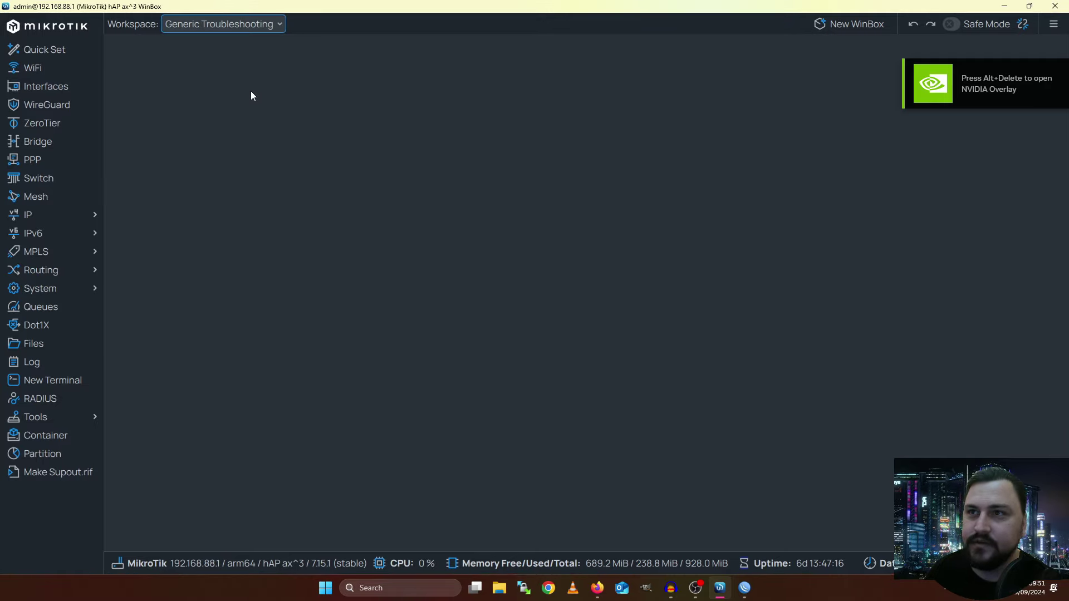
left_click(284, 28)
left_click(293, 80)
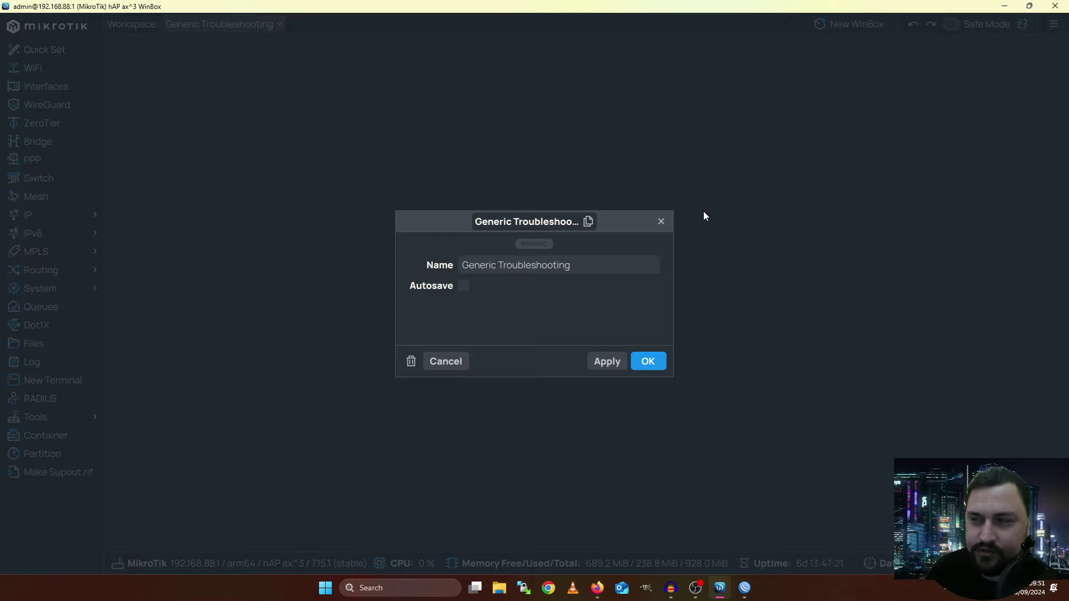
left_click(661, 222)
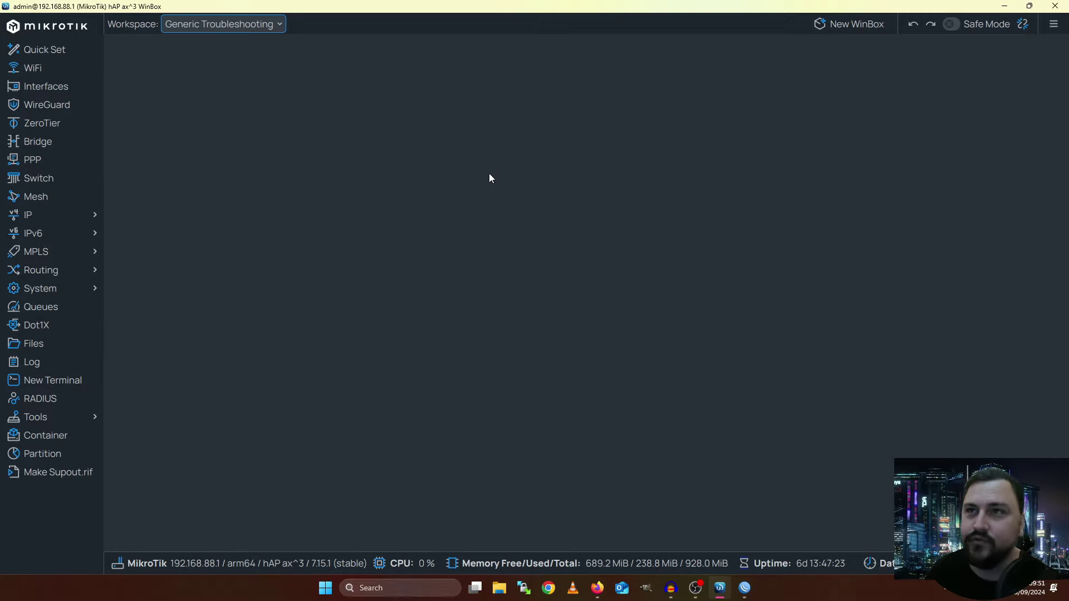
Try the <none> and <own> workspaces, then return to Generic Troubleshooting
left_click(278, 28)
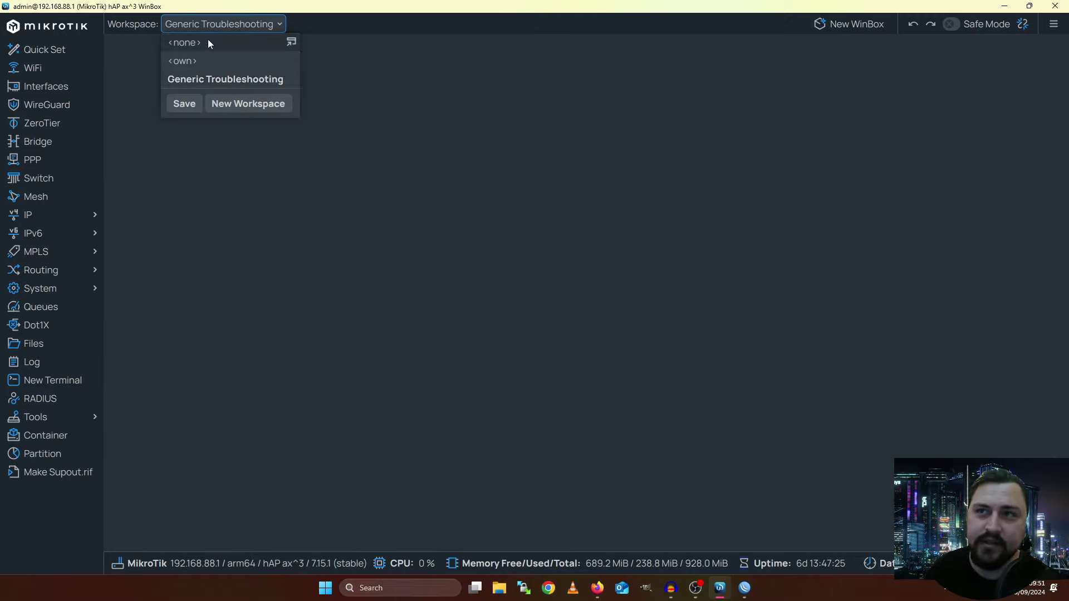
left_click(183, 43)
left_click(215, 24)
left_click(199, 60)
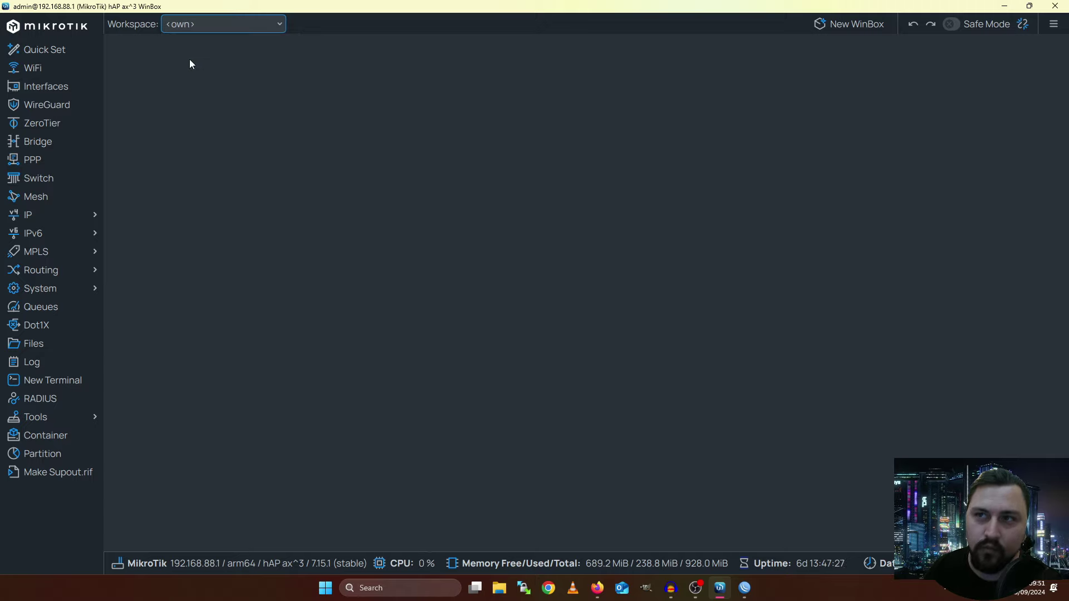
left_click(196, 25)
left_click(193, 79)
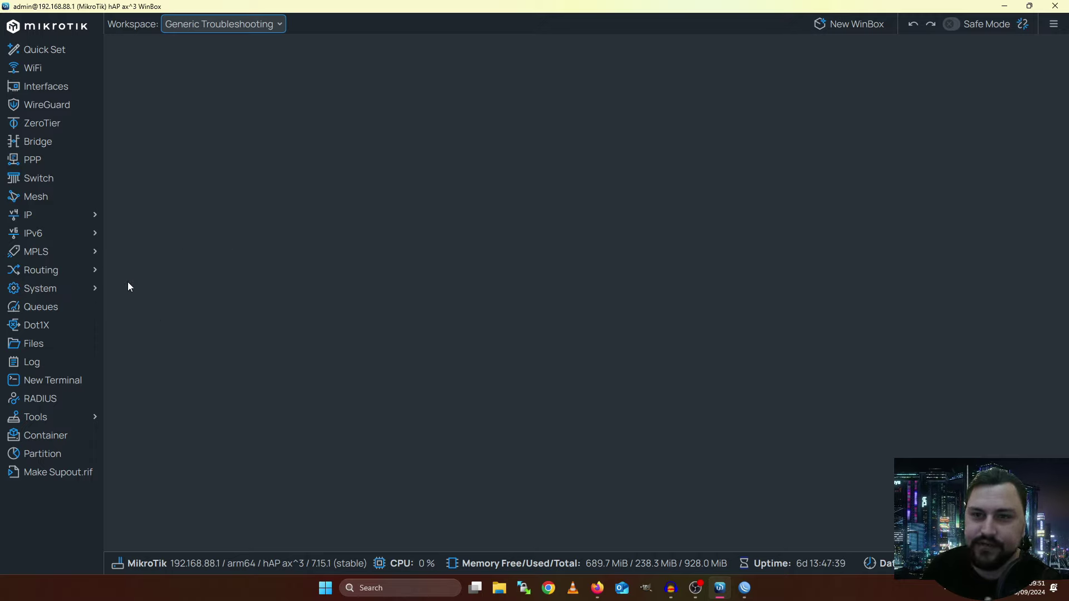
Open a new Terminal, dock it full width along the bottom and make it shorter
left_click(52, 379)
left_click_drag(185, 60, 178, 334)
left_click_drag(443, 437, 1065, 415)
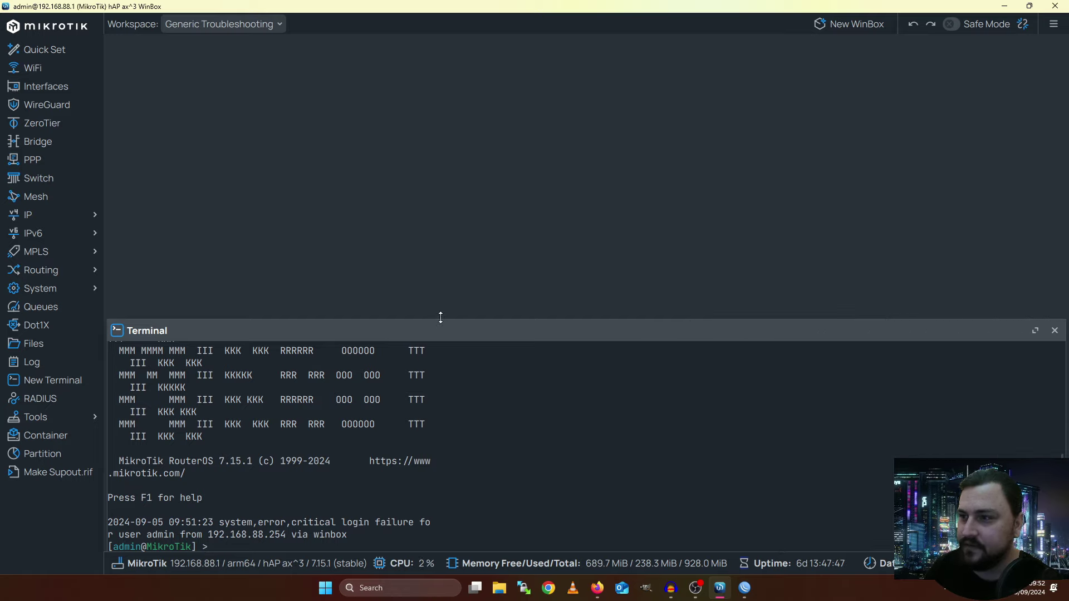
left_click_drag(442, 320, 422, 338)
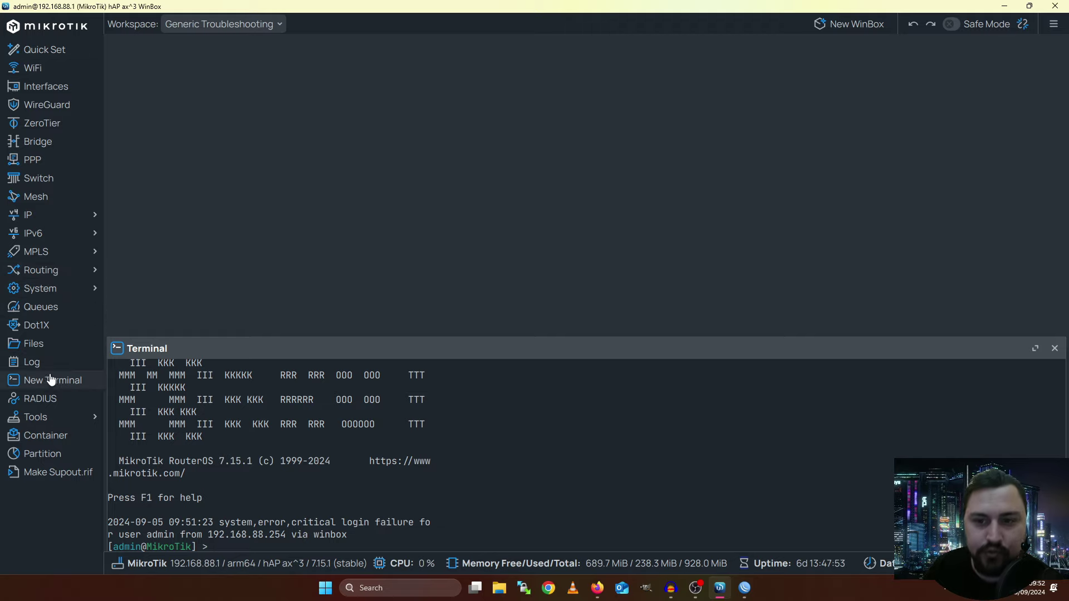
Open the Torch traffic monitor, shortening it above the terminal and widening it
left_click(39, 422)
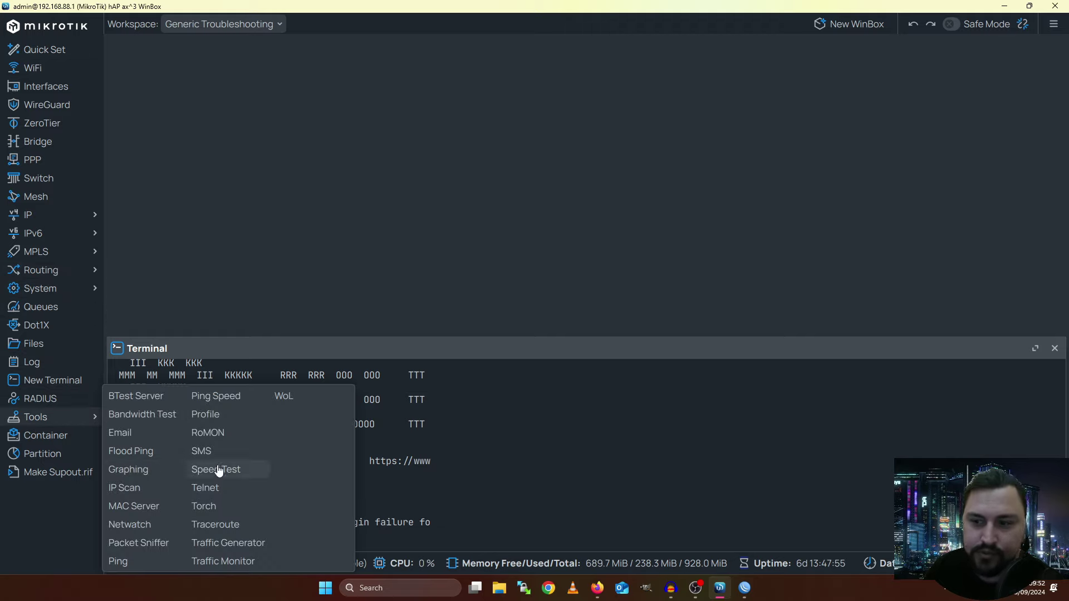
left_click(207, 507)
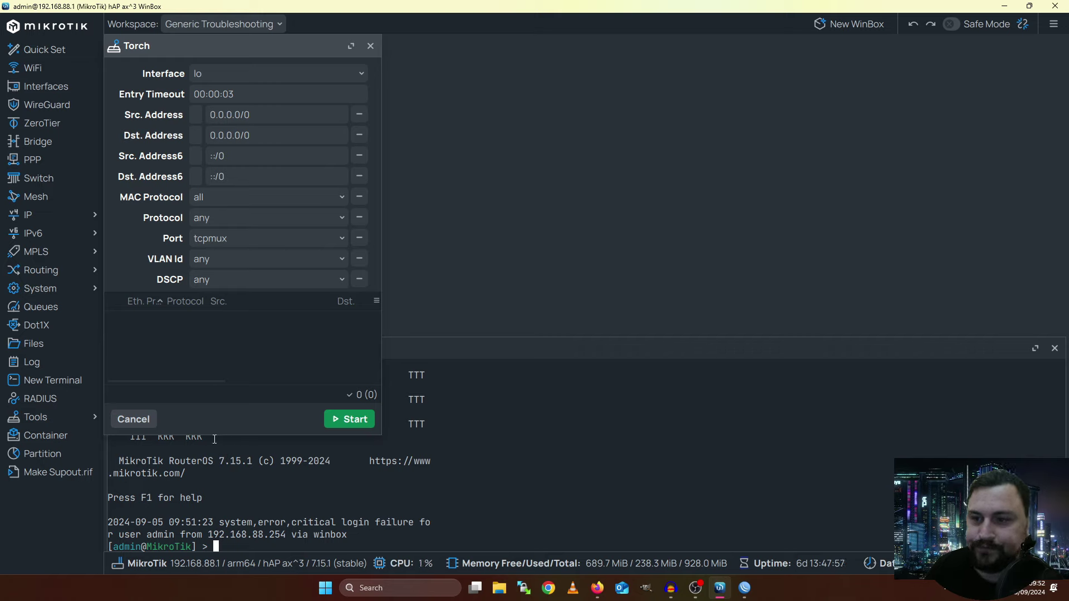
left_click_drag(215, 437, 220, 336)
left_click_drag(382, 187, 454, 187)
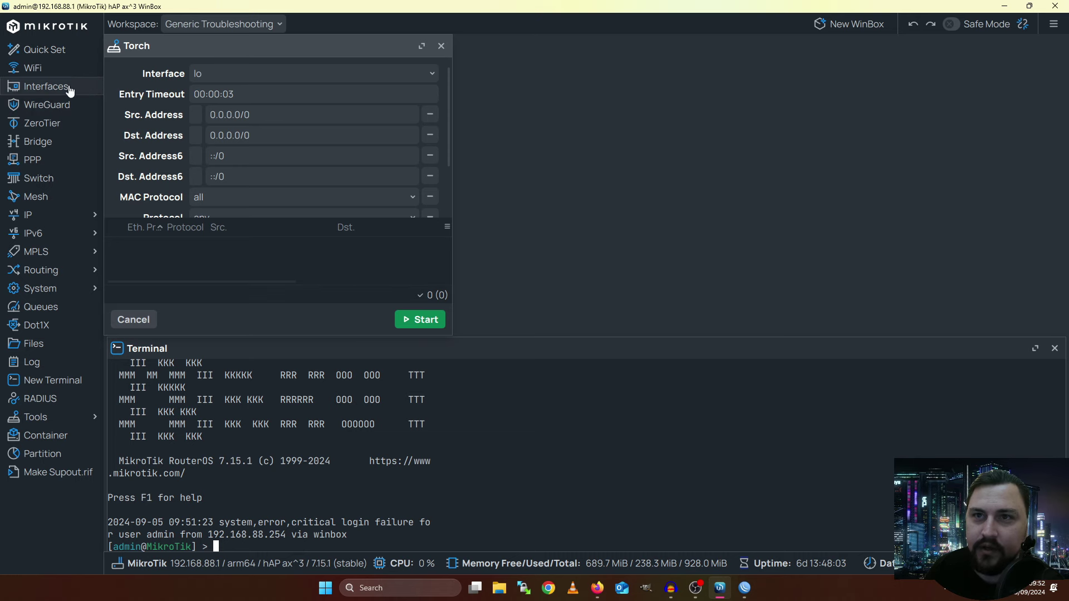
Open the Interface List, then narrow it, move it top right and make it taller beside Torch
left_click(67, 86)
left_click_drag(106, 102, 456, 102)
left_click_drag(484, 57, 479, 46)
left_click_drag(593, 252, 595, 334)
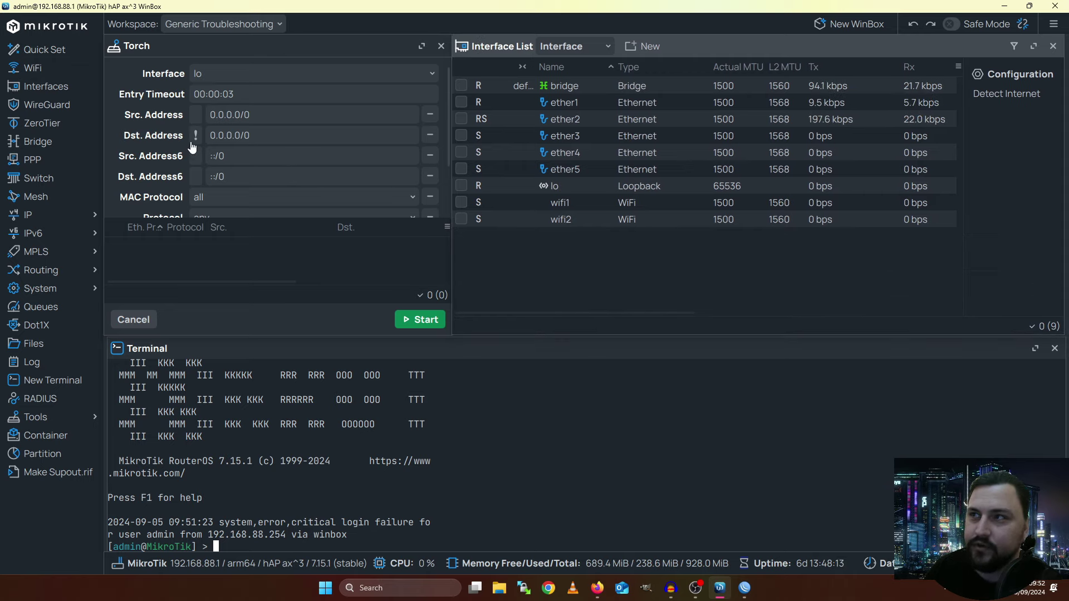
Ping 8.8.8.8 from the terminal and stop it after two replies with 0% loss
left_click(270, 510)
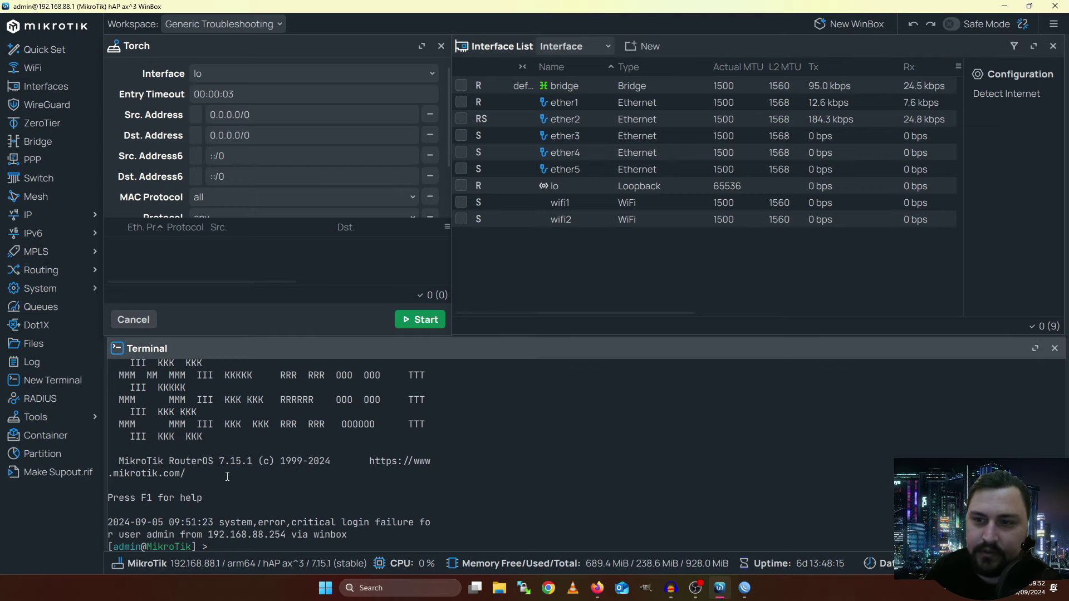
type("ping 8.8.8.8")
key("Return")
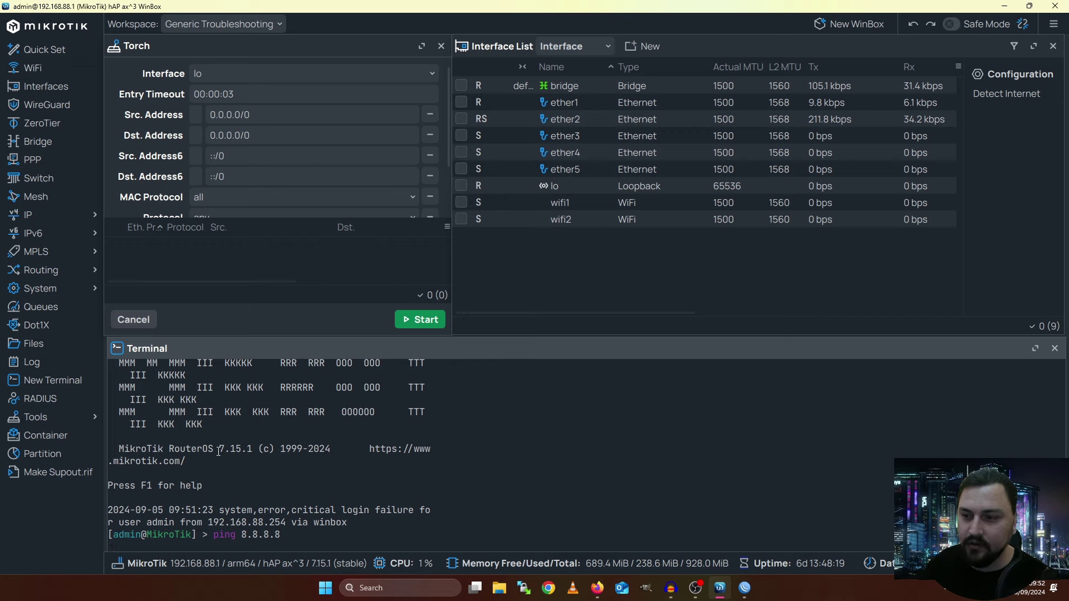
key("ctrl+c")
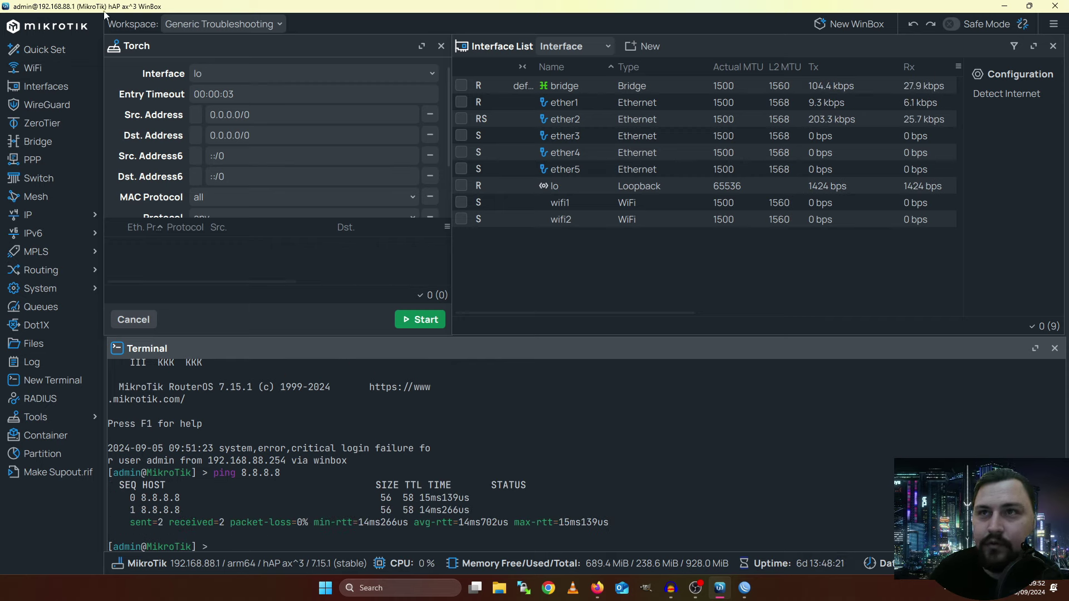
left_click(193, 29)
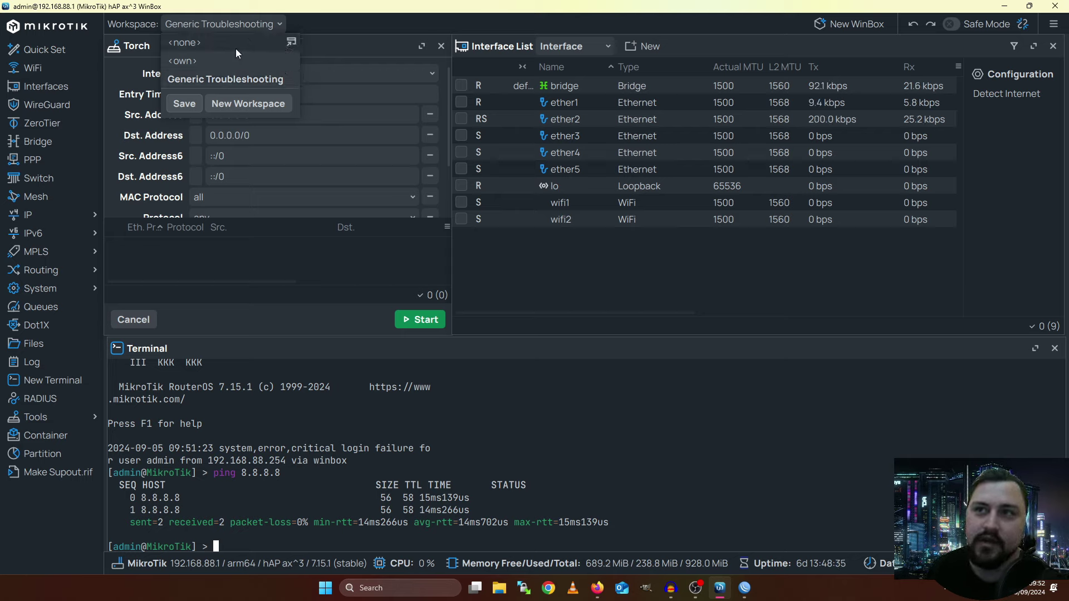
Switch to the <none> workspace, then back to Generic Troubleshooting to restore its windows
left_click(210, 43)
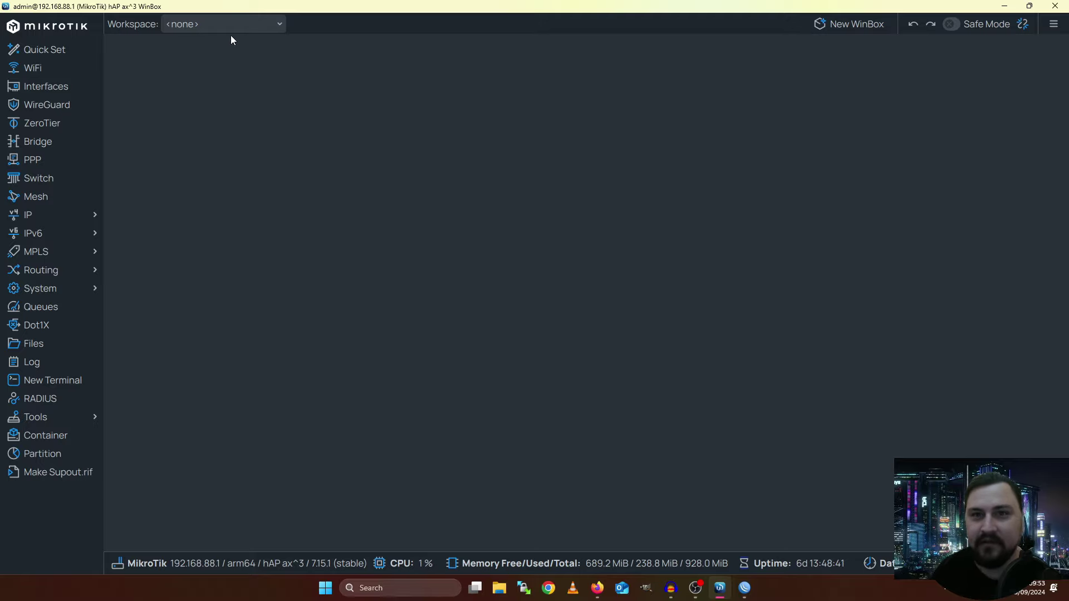
left_click(231, 33)
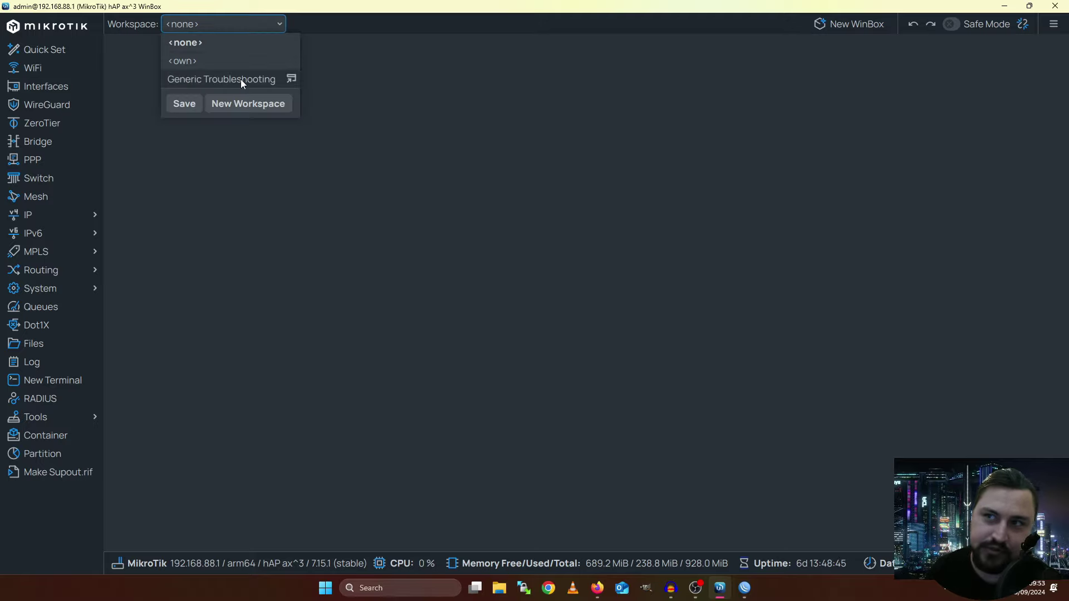
left_click(241, 79)
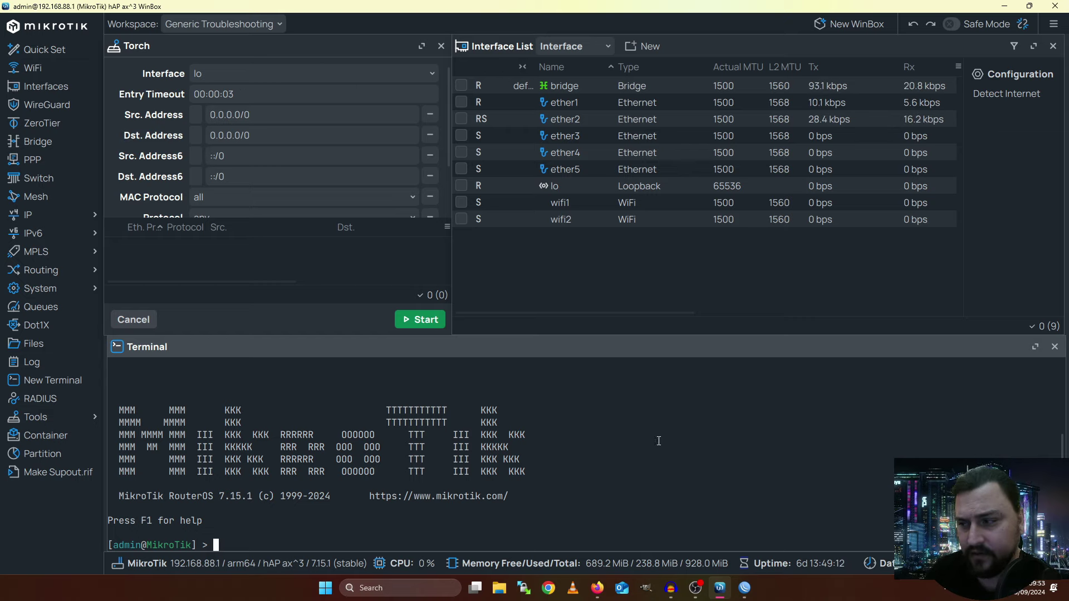
Bring Firefox forward and autoscroll the 'WinBox 4 is here' thread through replies to post #53
left_click(594, 585)
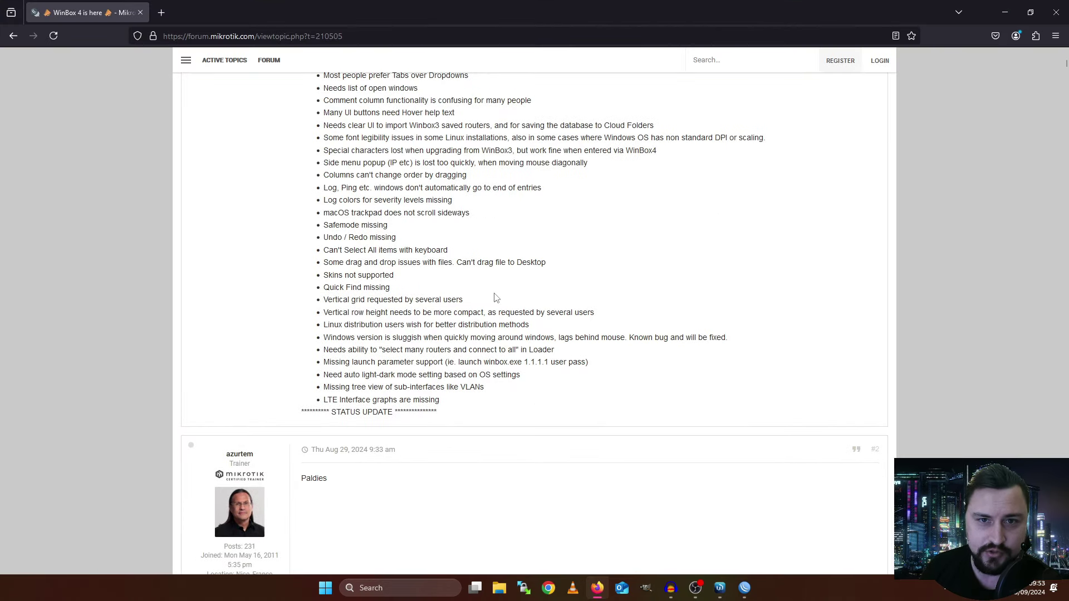
middle_click(515, 325)
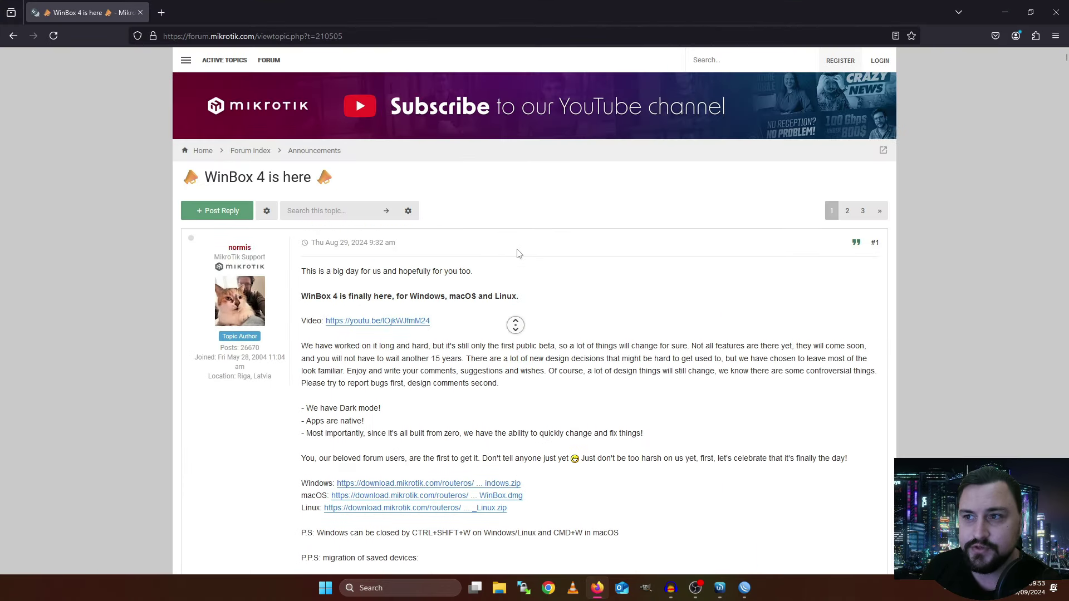
left_click(518, 256)
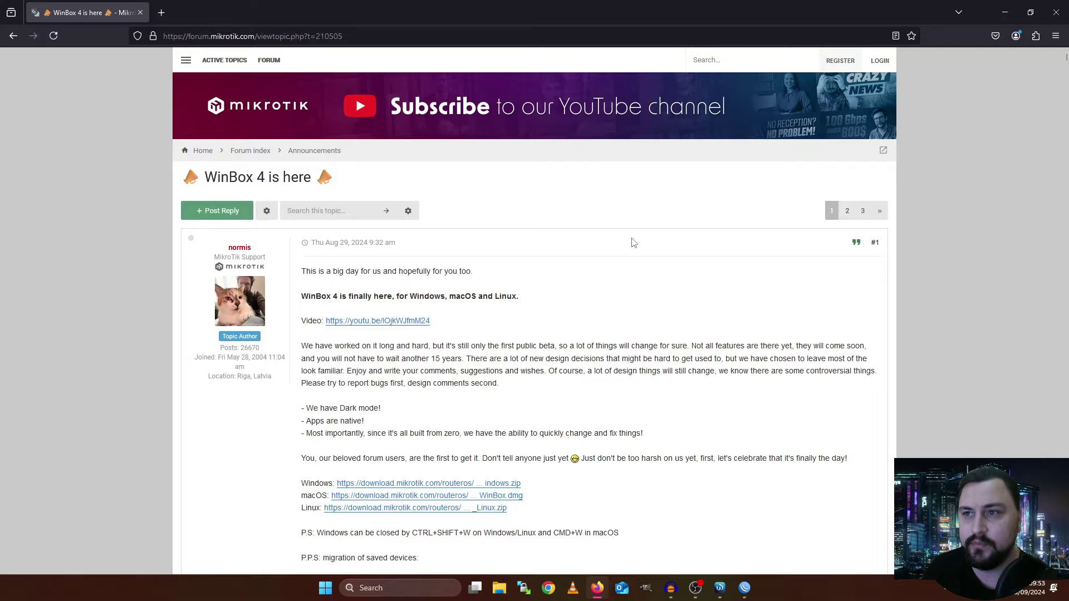
middle_click(624, 212)
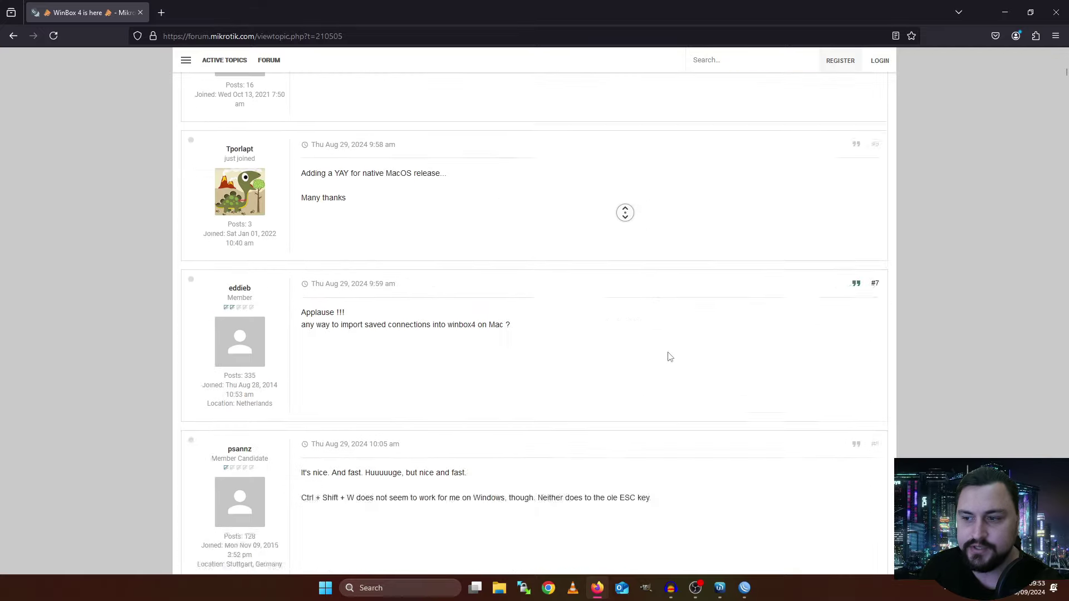
left_click(679, 408)
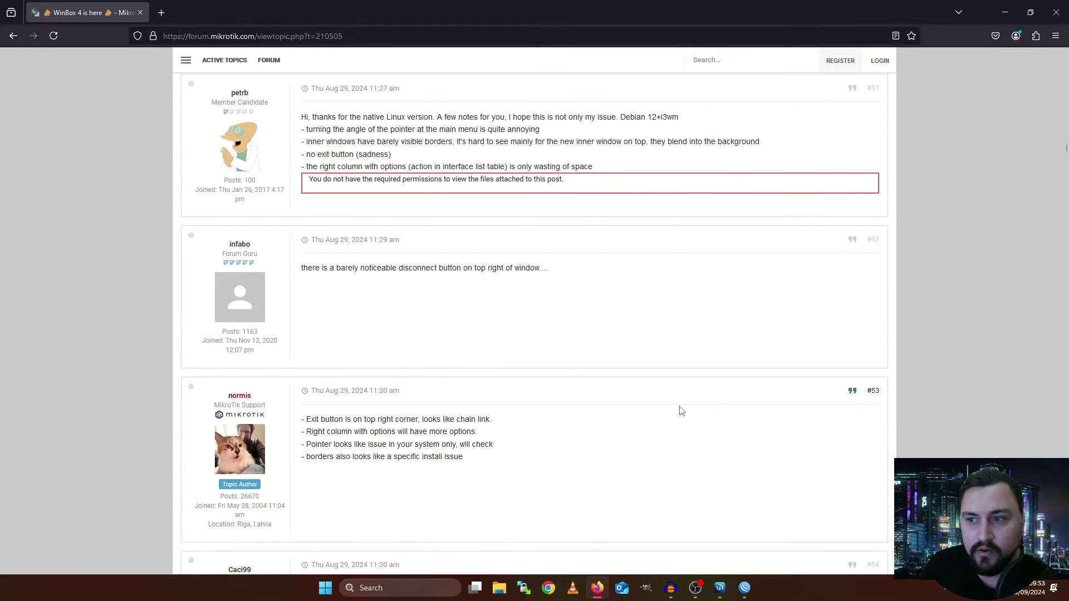